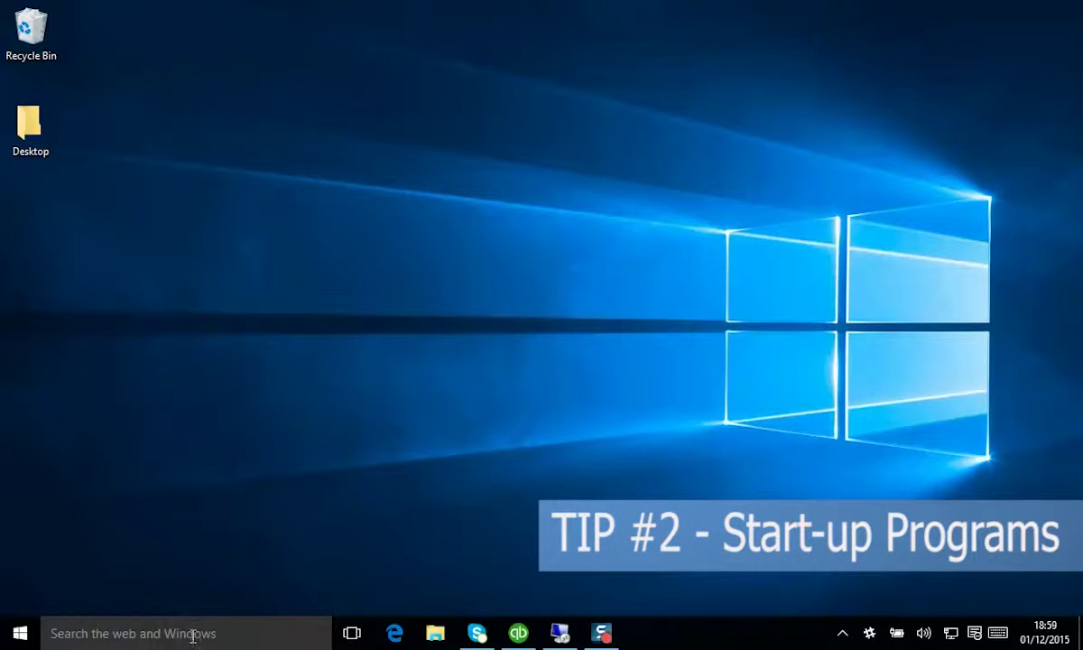
Step: View the Windows 7 remote desktop session and minimize it to return to the Windows 10 desktop
left_click(566, 637)
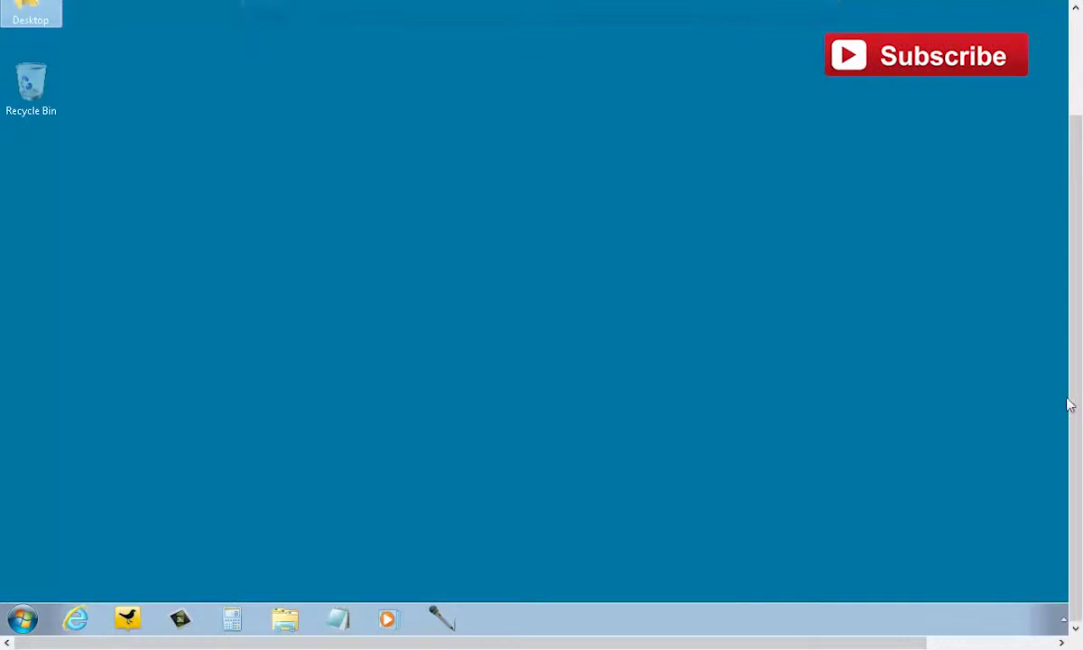
left_click_drag(877, 642, 727, 643)
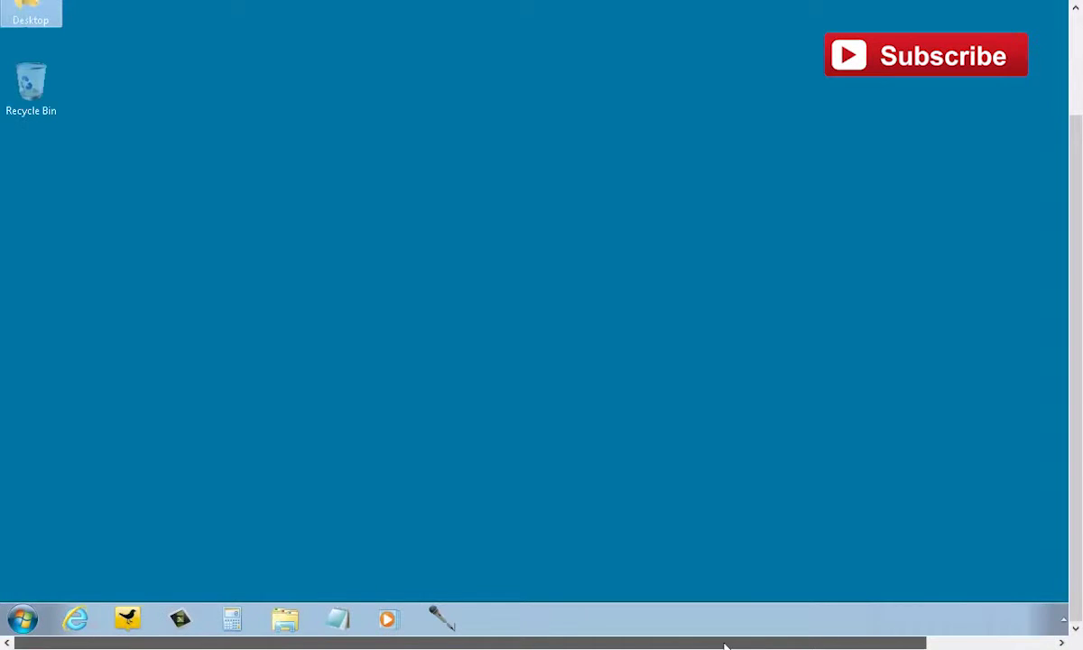
mouse_move(469, 9)
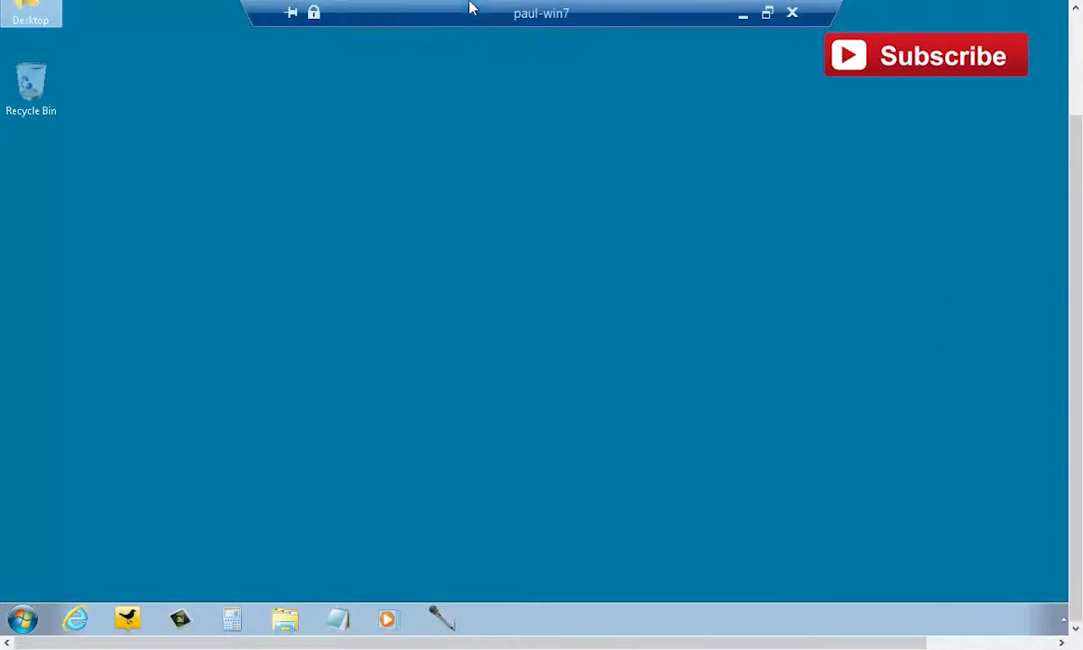
left_click(743, 12)
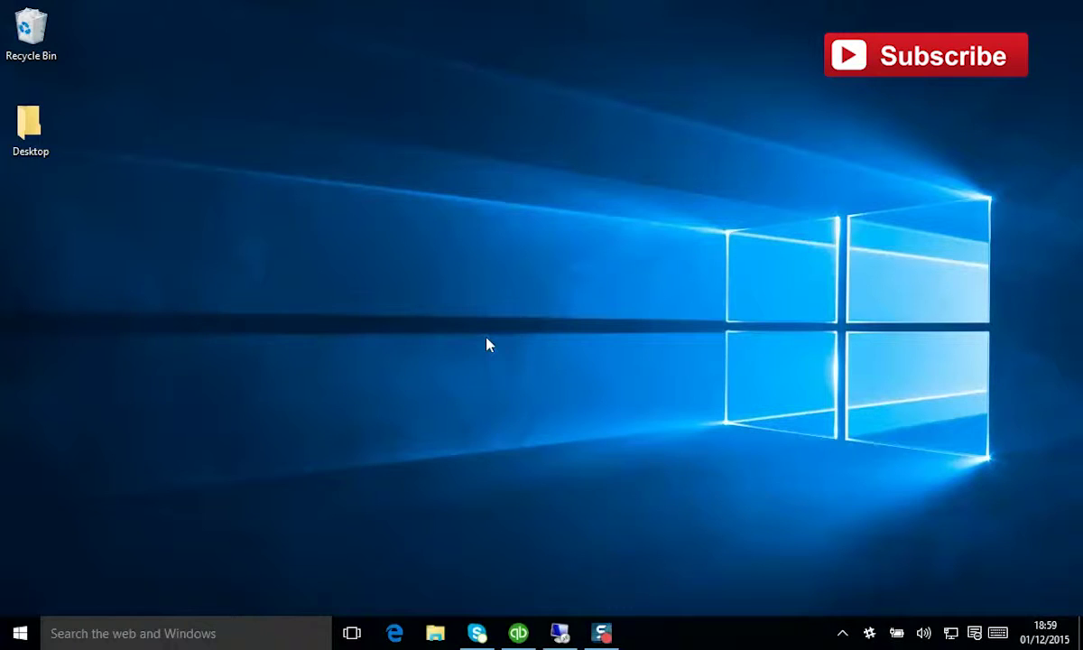
Step: Search Windows 10 for "task", open Task Manager and reposition its window on the desktop
left_click(163, 631)
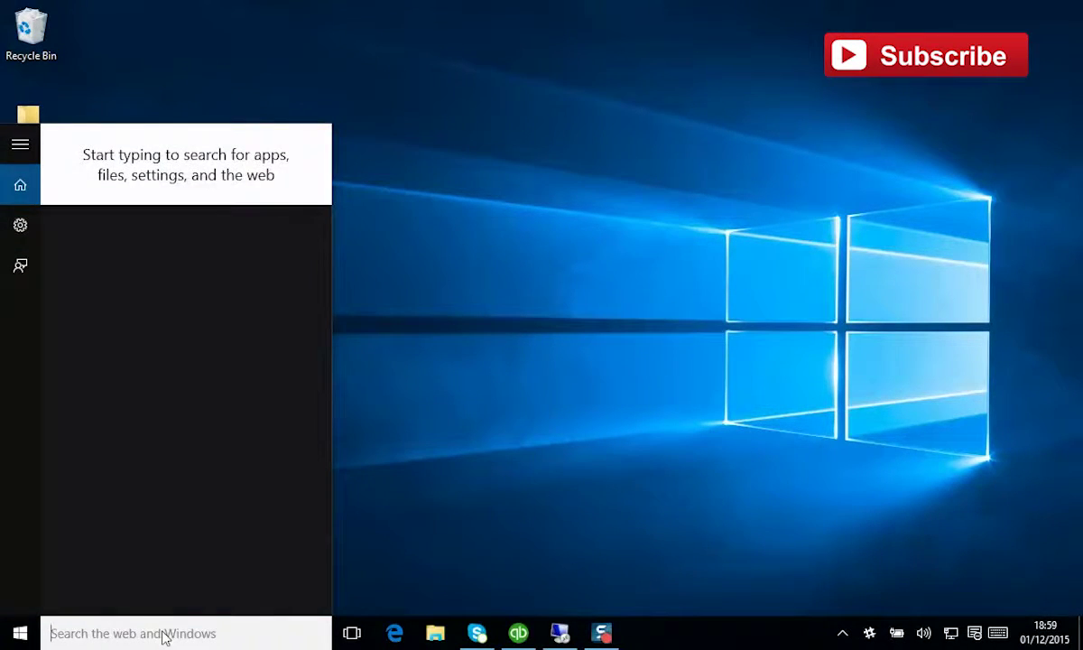
type("tas")
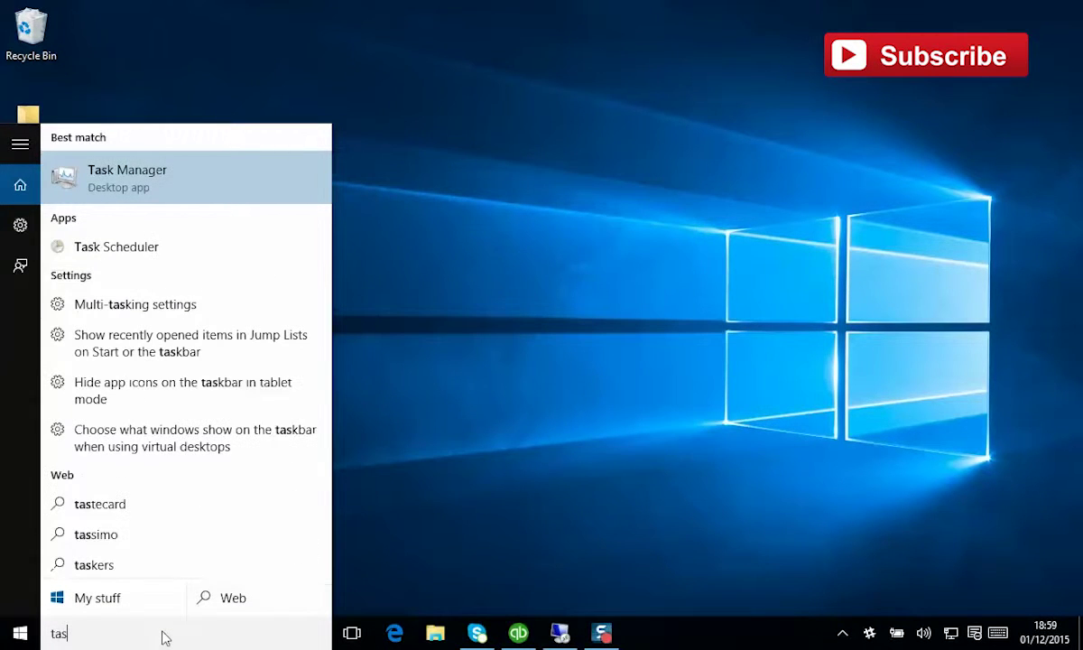
type("k")
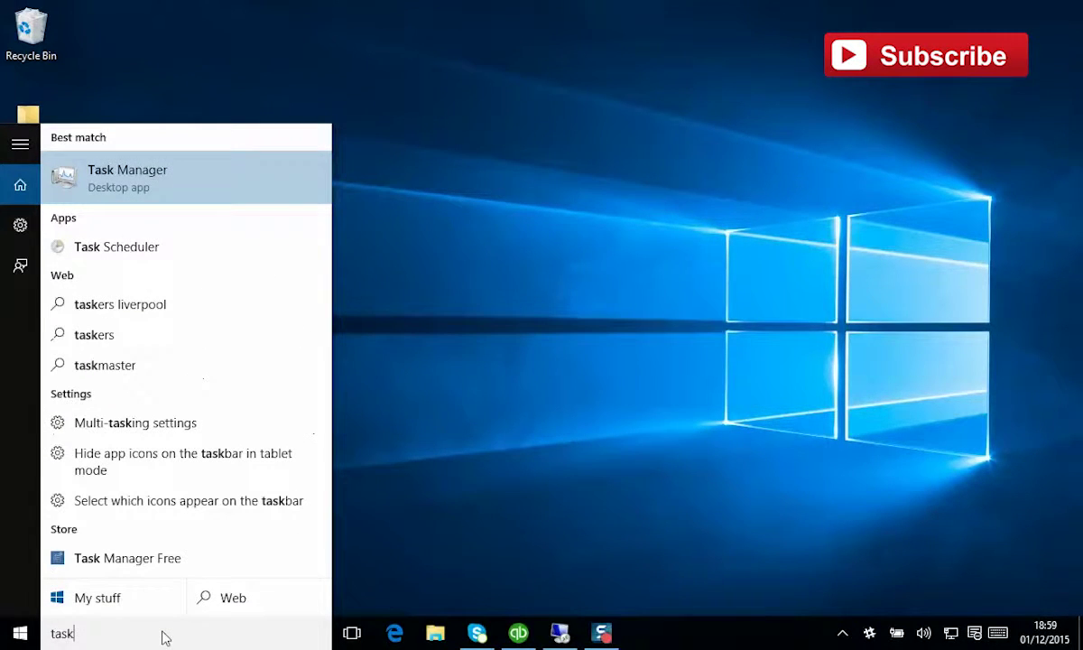
left_click(118, 182)
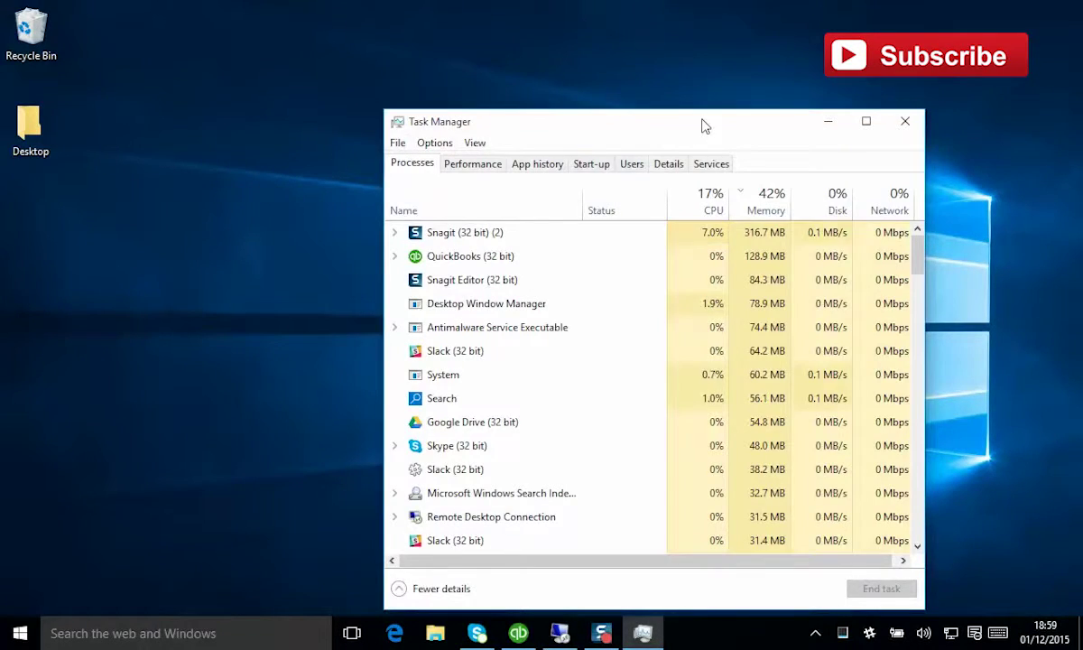
left_click_drag(704, 125, 574, 53)
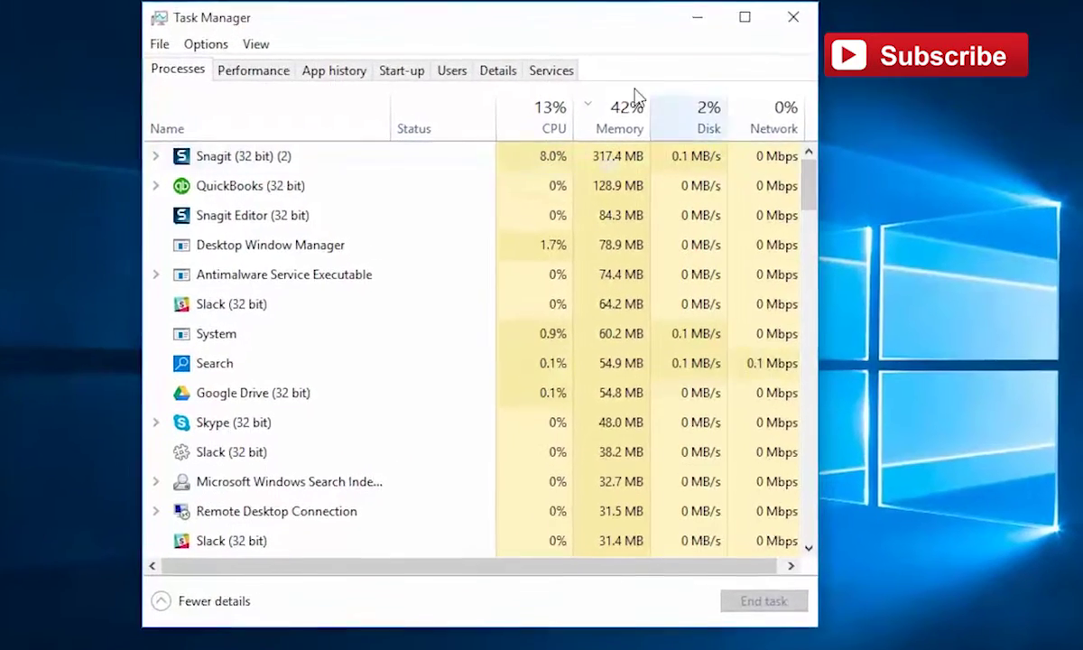
Step: Compare the running processes sorted by CPU and by memory, ending with the highest memory usage first
left_click(619, 117)
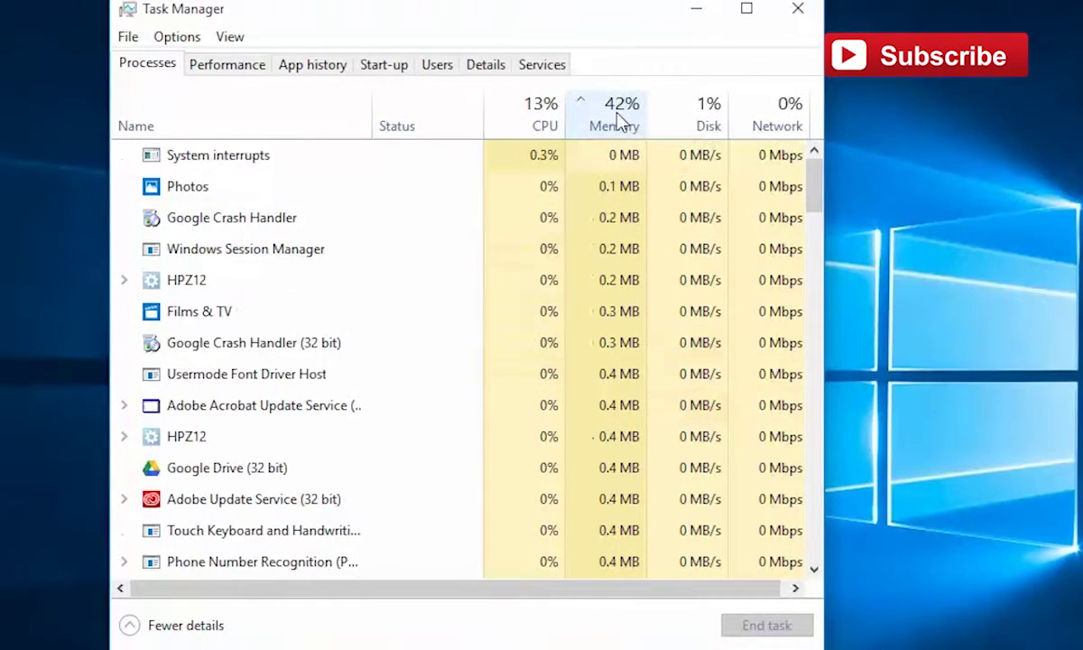
left_click(598, 117)
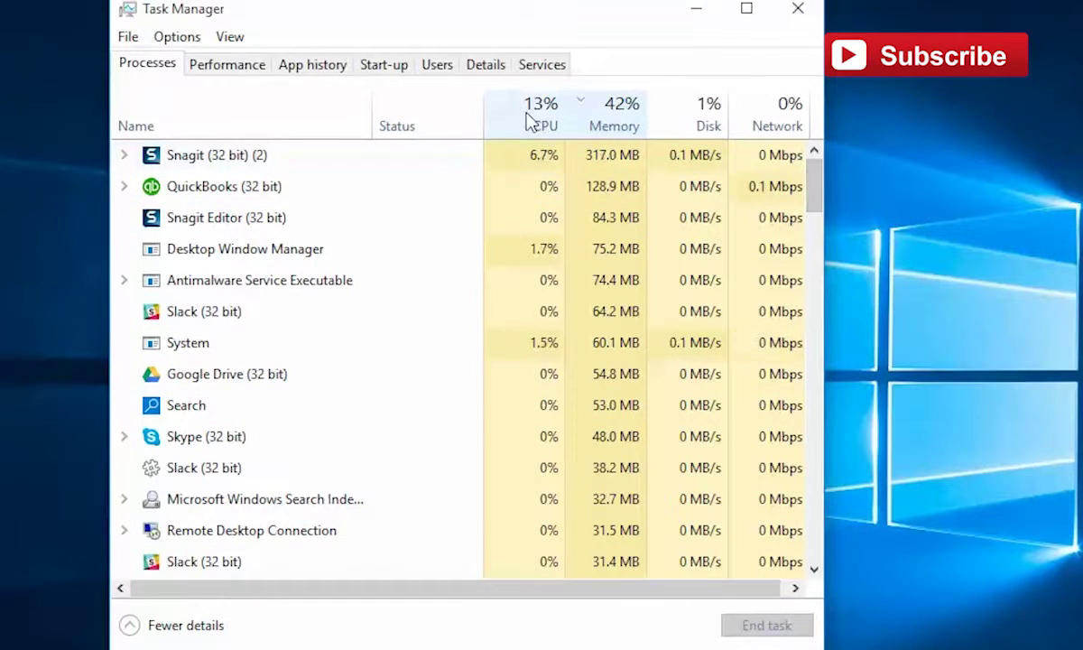
left_click(497, 117)
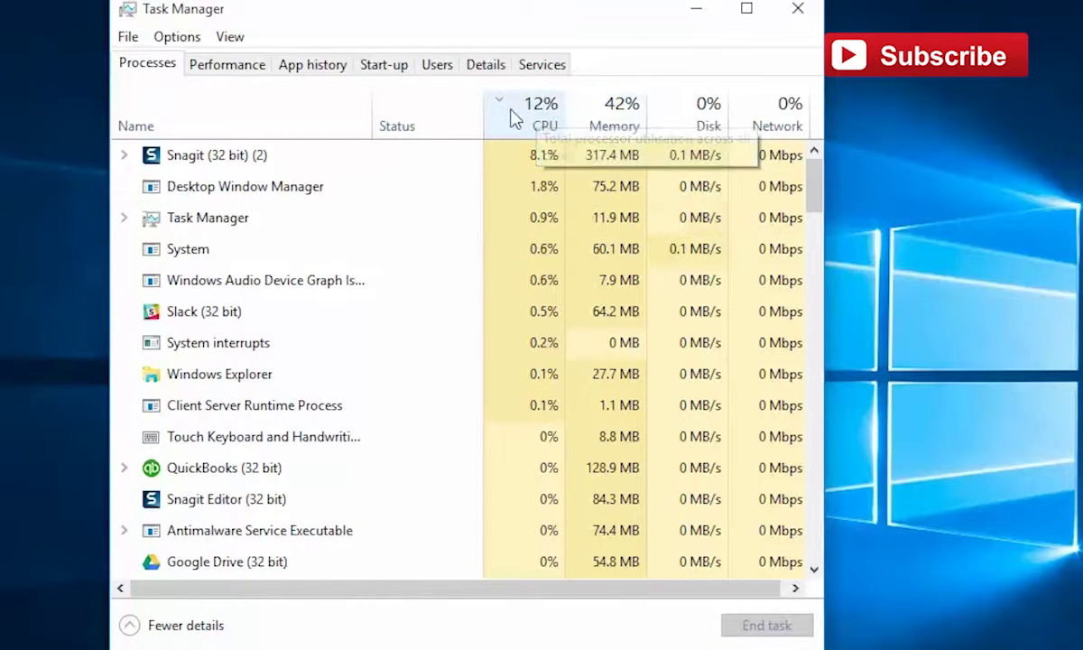
left_click(619, 122)
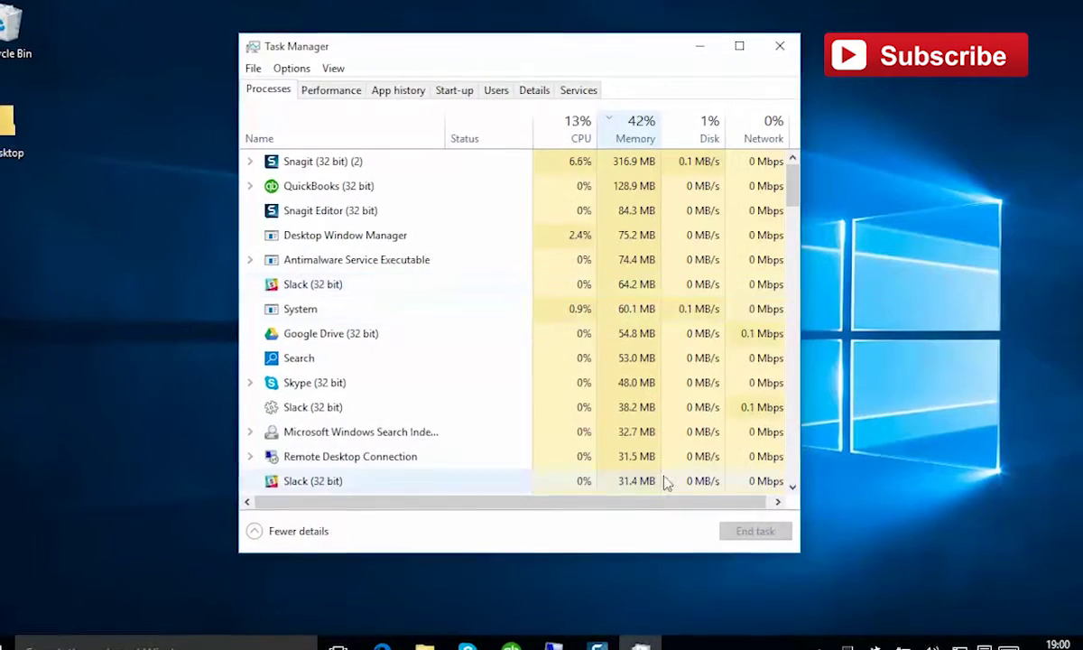
Step: Switch to the Windows 7 remote desktop session, run taskmgr and reposition the Task Manager window
left_click(555, 642)
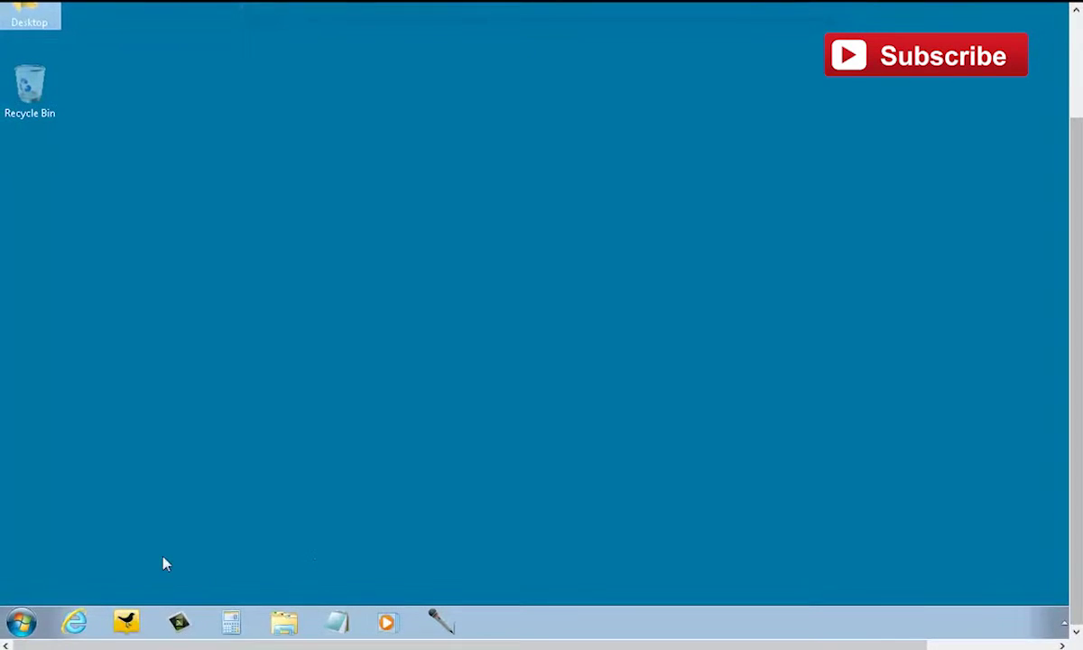
left_click(20, 622)
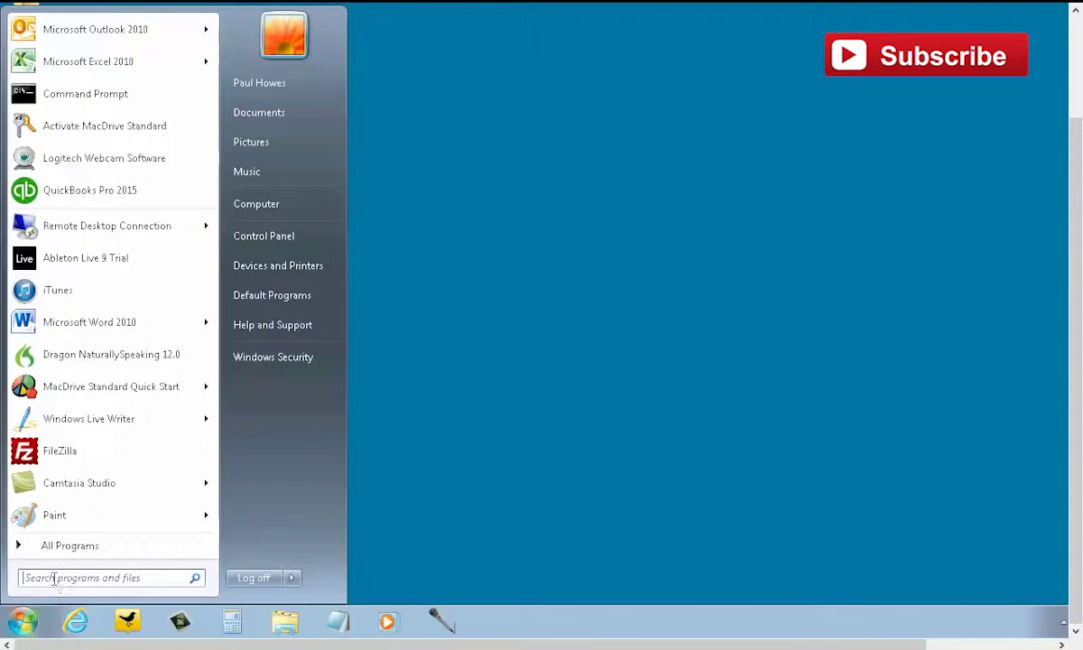
type("tas")
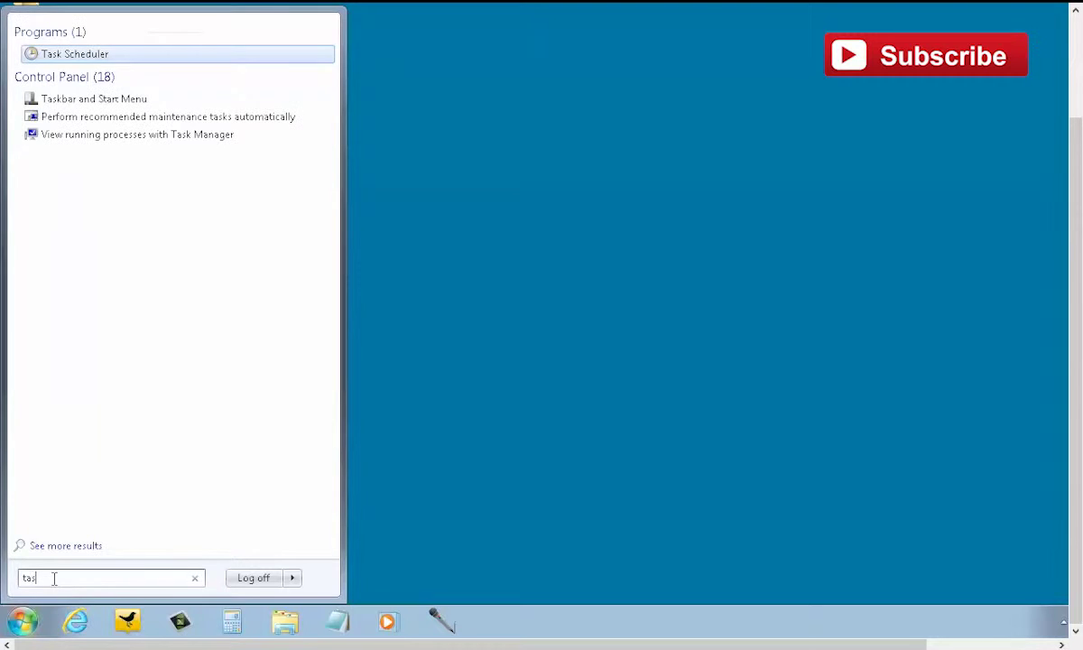
type("k")
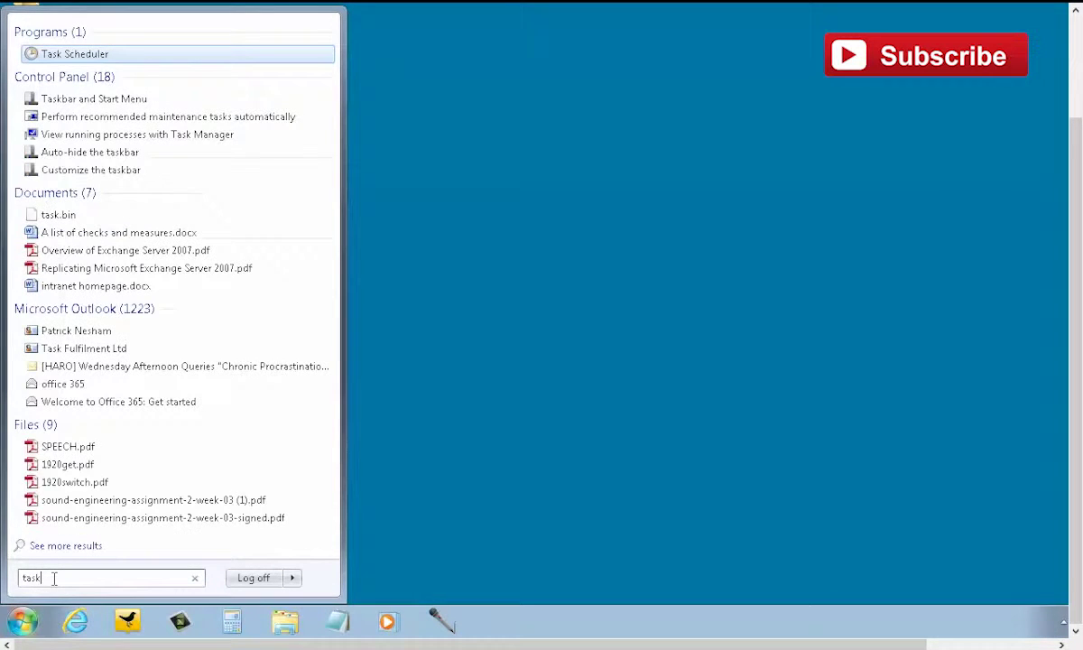
type("mgr")
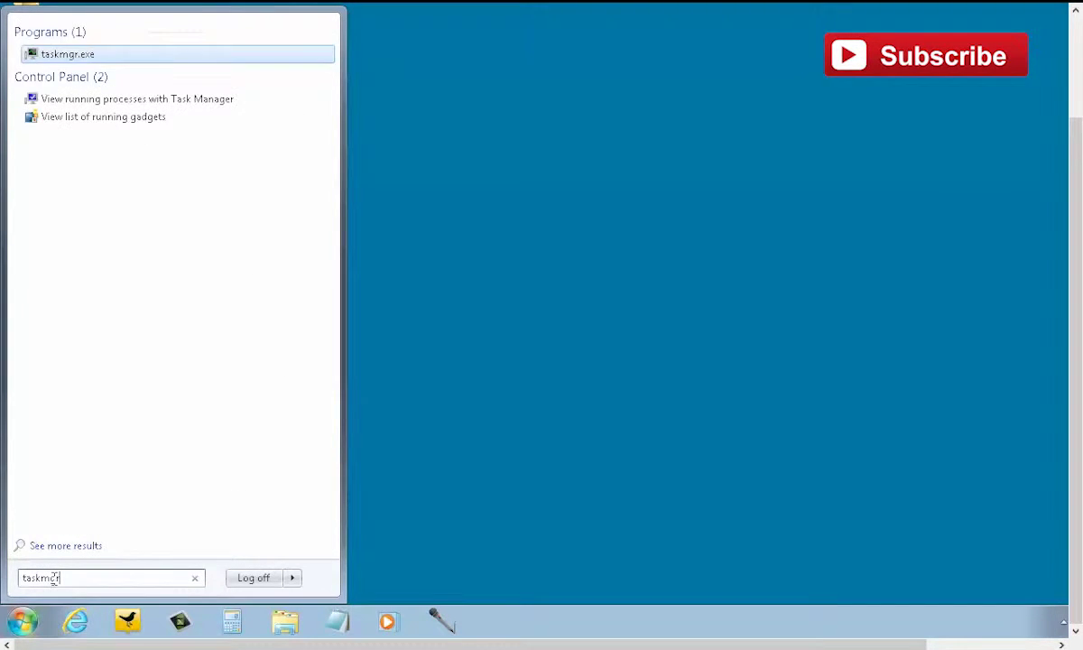
key("Return")
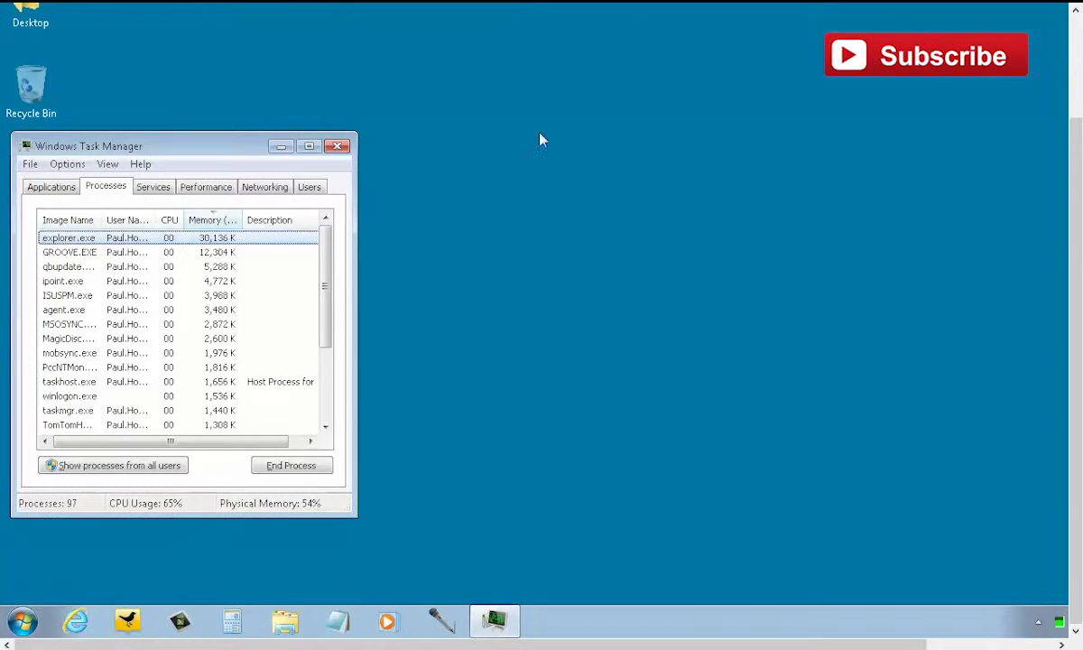
left_click_drag(192, 152, 418, 113)
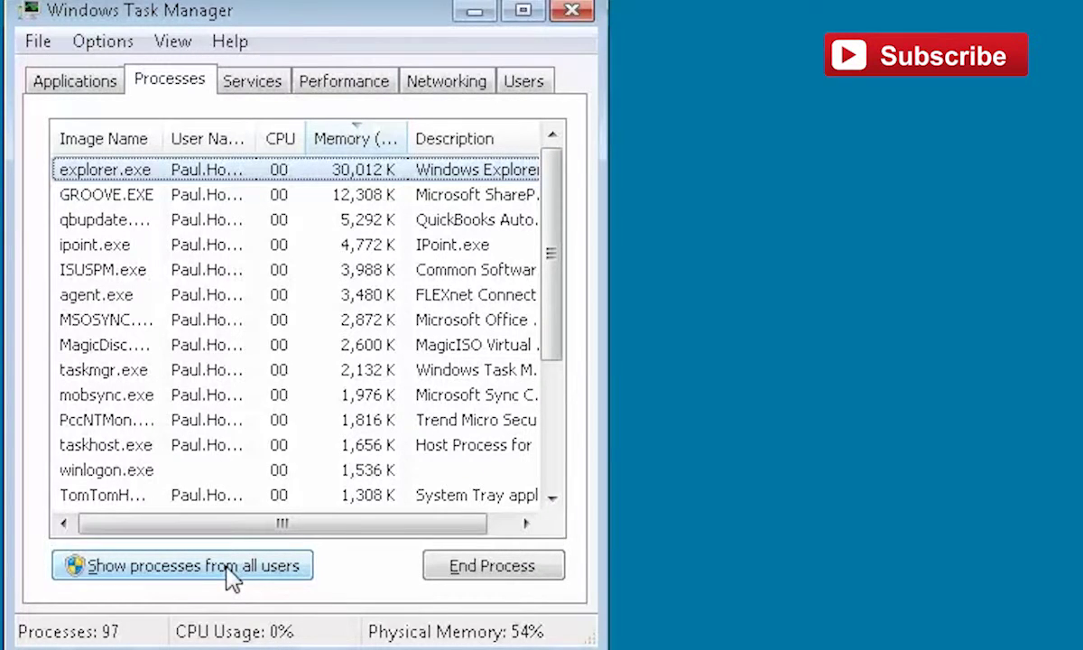
Step: Show processes from all users and check the CPU and physical memory usage graphs
left_click(226, 567)
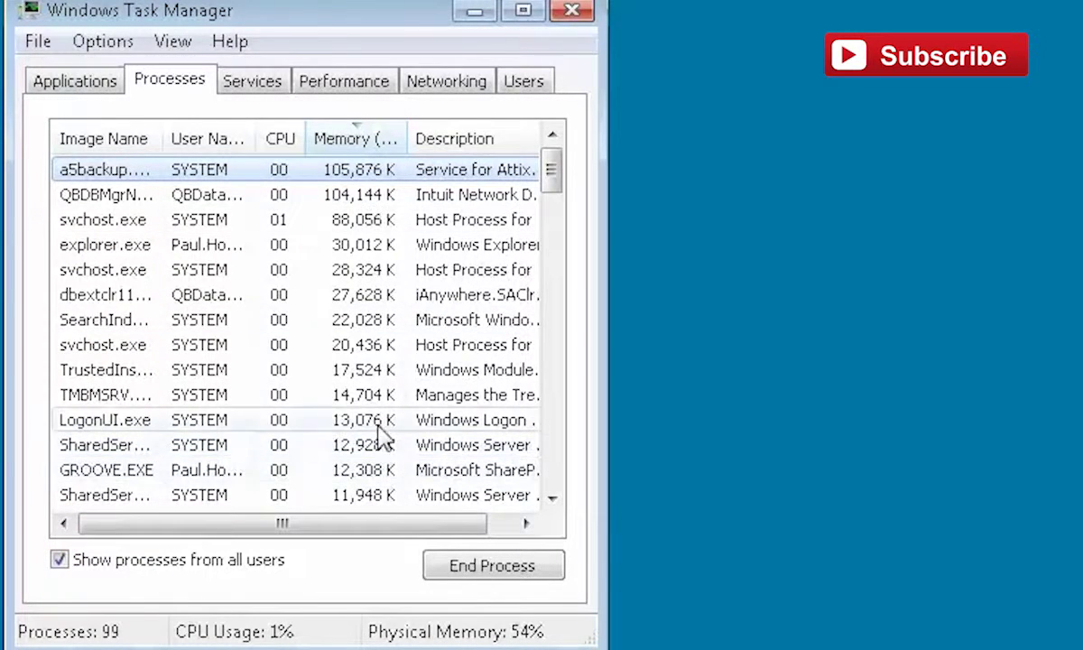
left_click(333, 84)
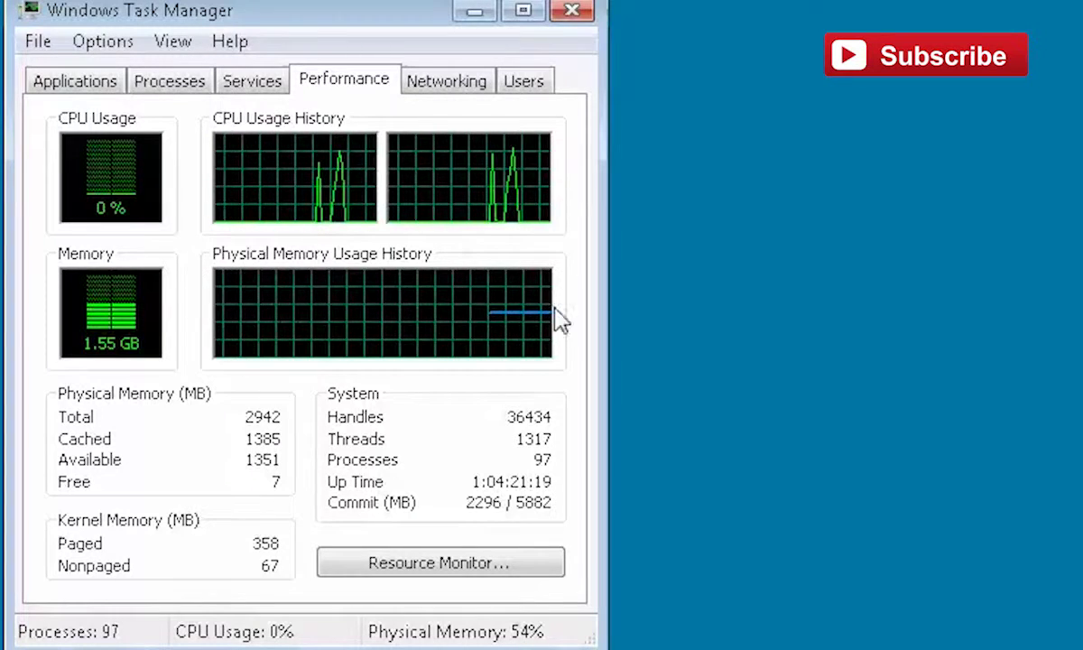
Step: Return to the process list and sort it by memory usage, highest first
left_click(168, 90)
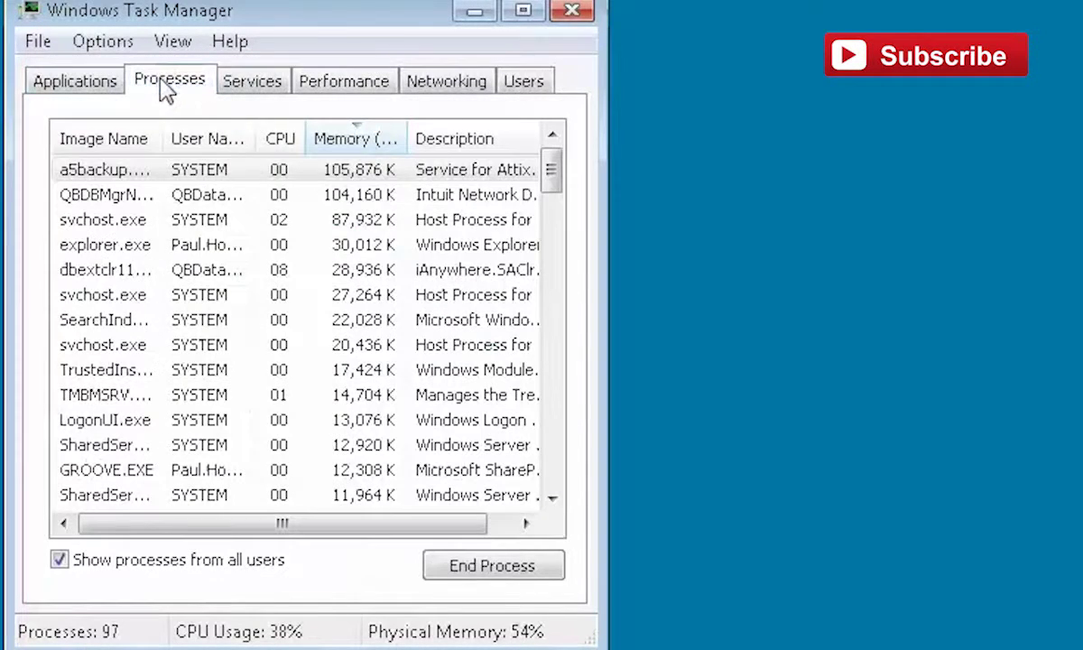
left_click(366, 143)
left_click(366, 142)
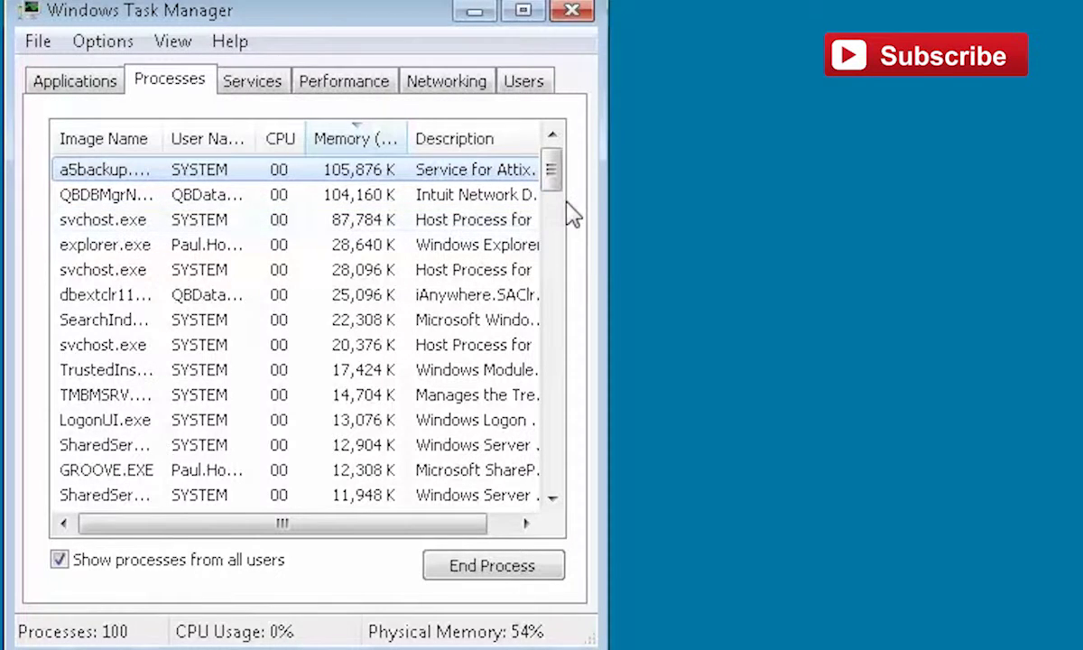
Step: Widen the Task Manager window and its Description, User Name and Image Name columns to show the full text
left_click_drag(606, 249, 1082, 249)
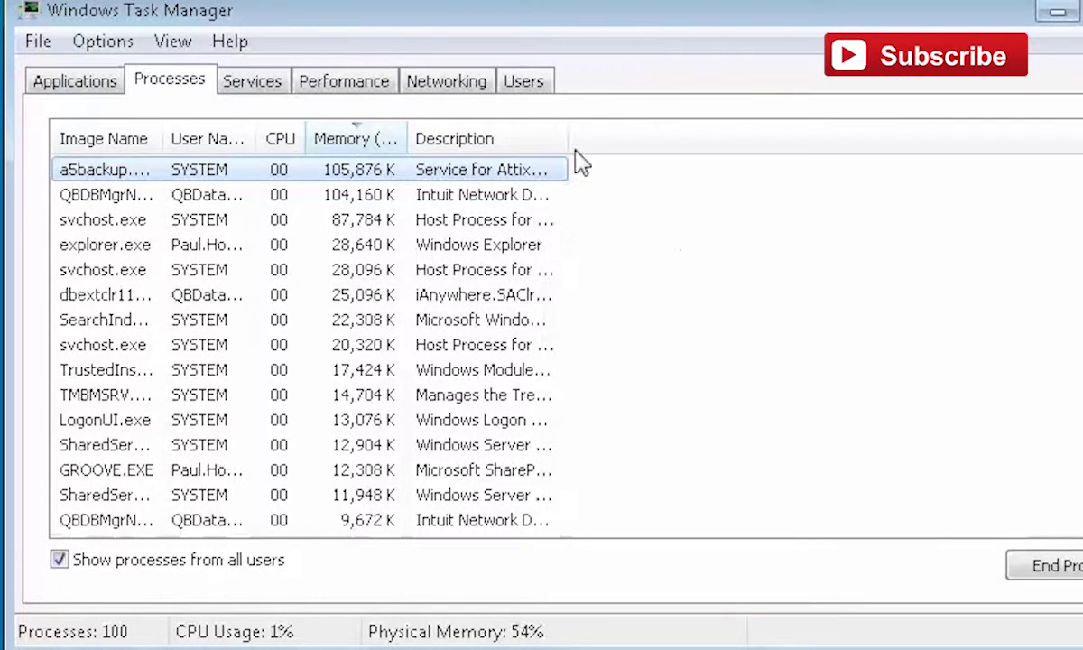
left_click_drag(571, 138, 864, 138)
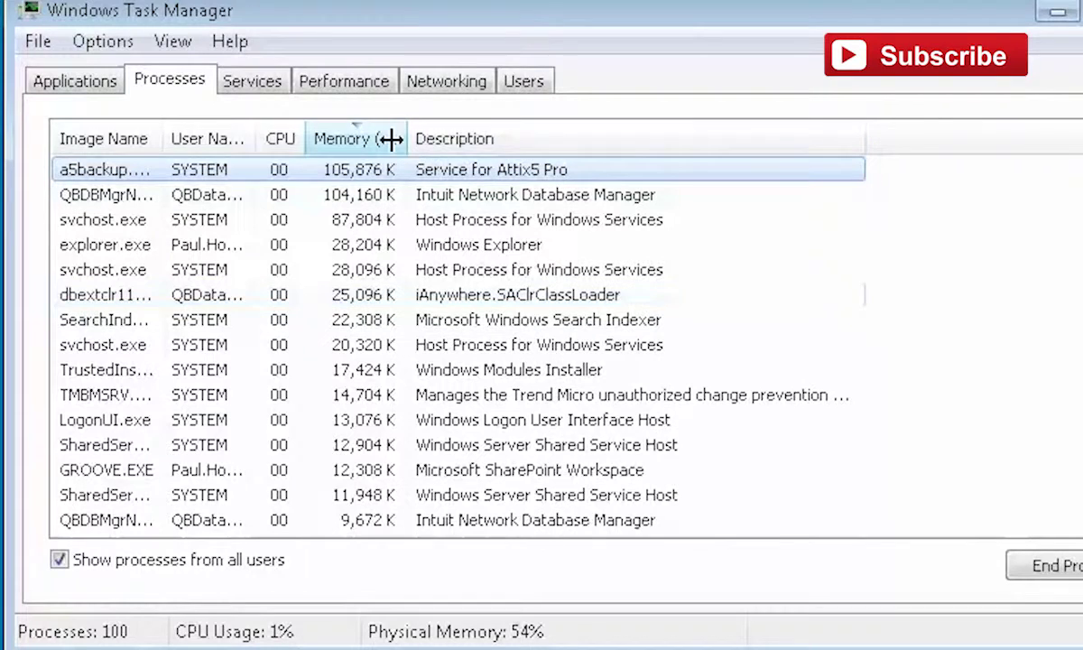
left_click_drag(254, 138, 346, 140)
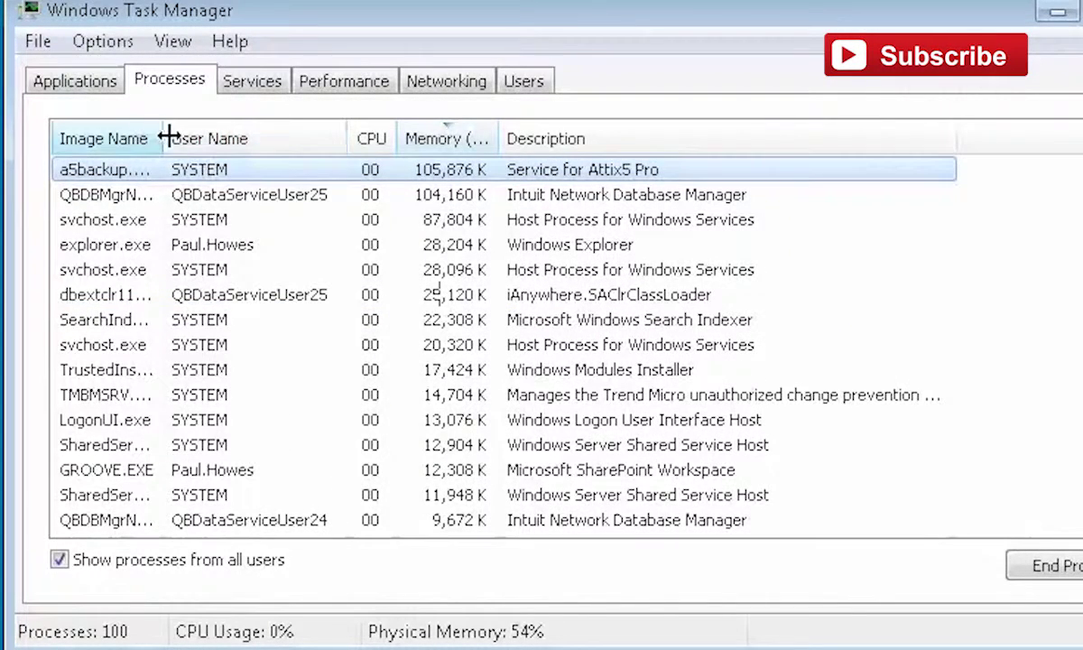
left_click_drag(167, 138, 323, 135)
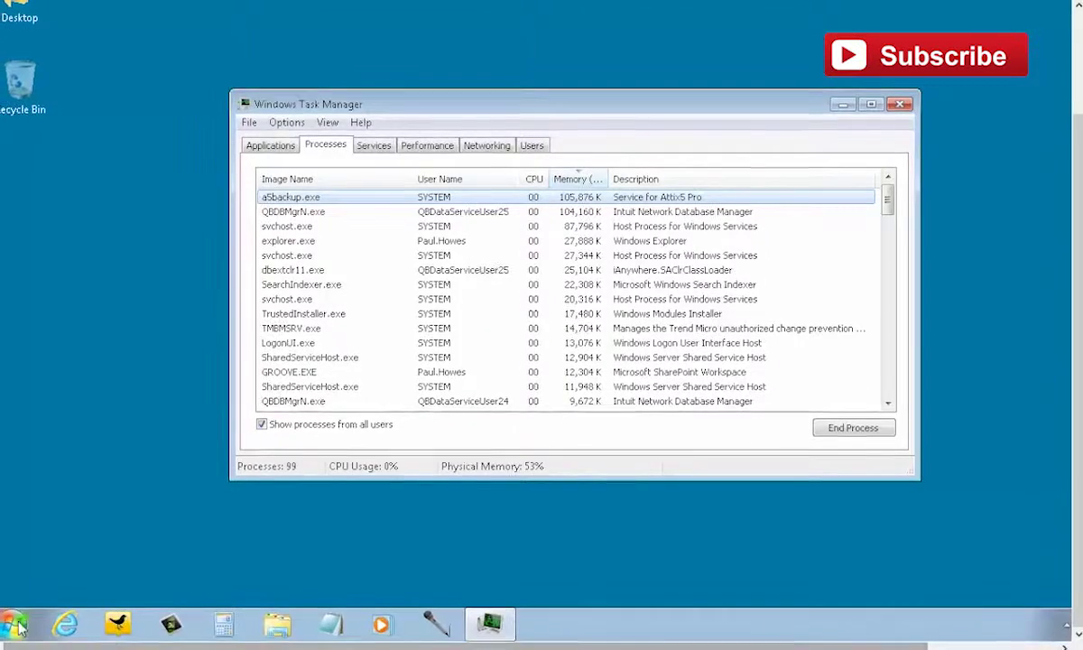
Step: Run msconfig to open System Configuration and display the list of startup items
left_click(18, 621)
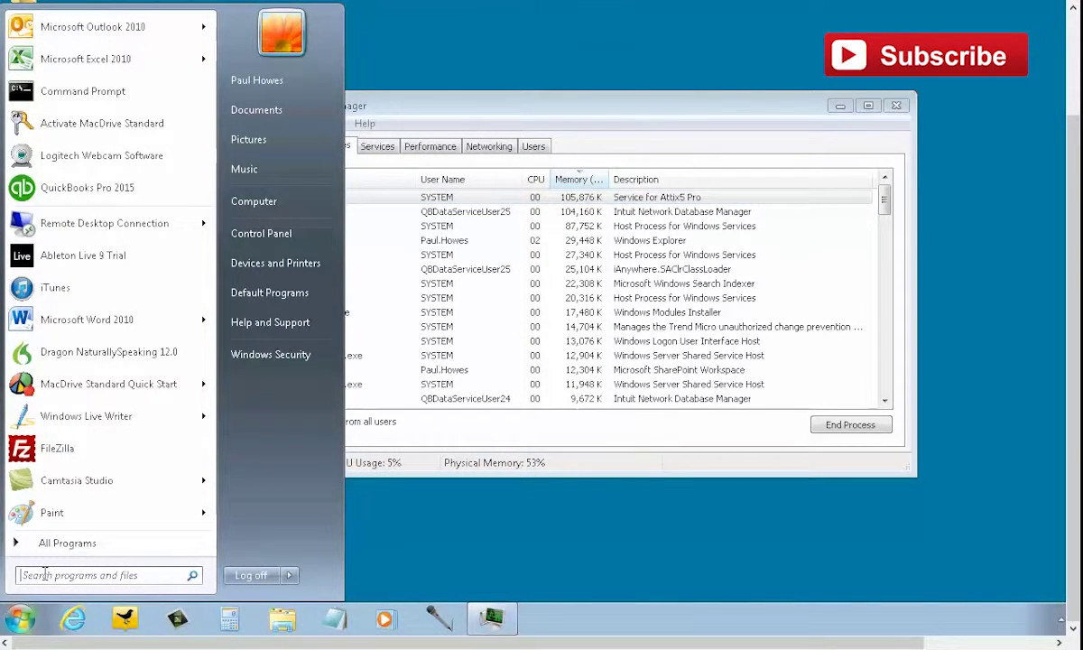
type("mscon")
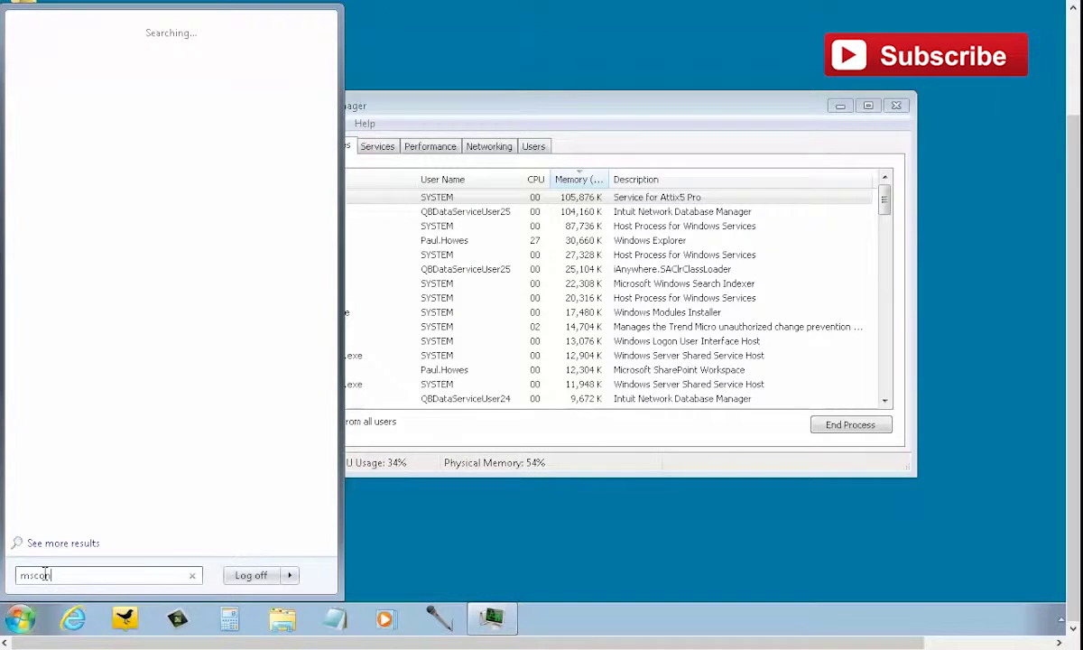
type("fig")
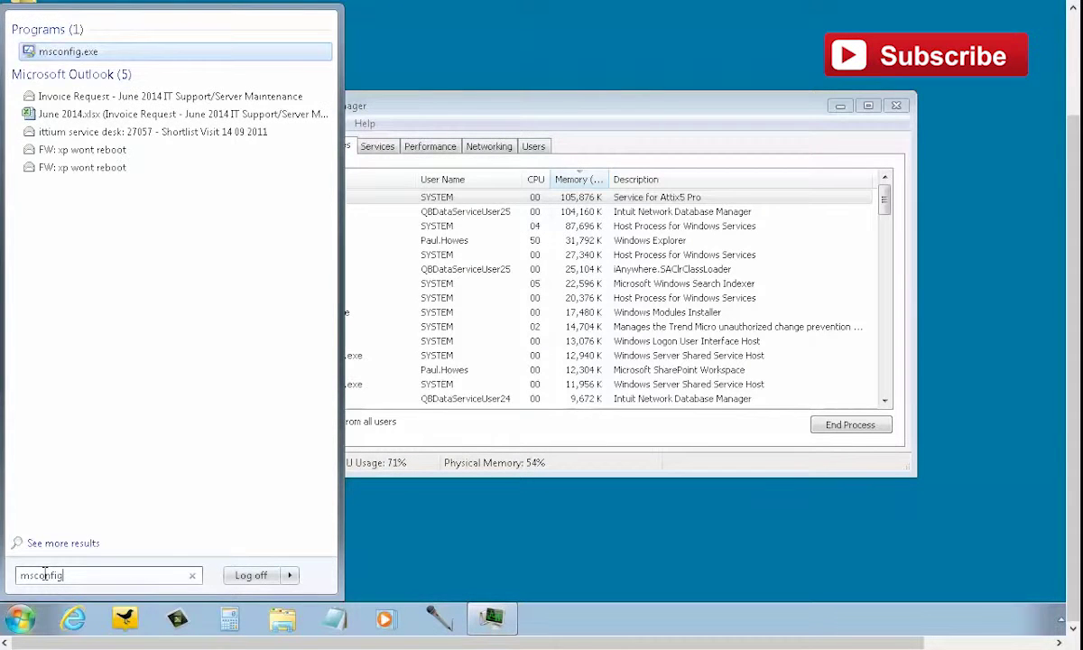
key("Return")
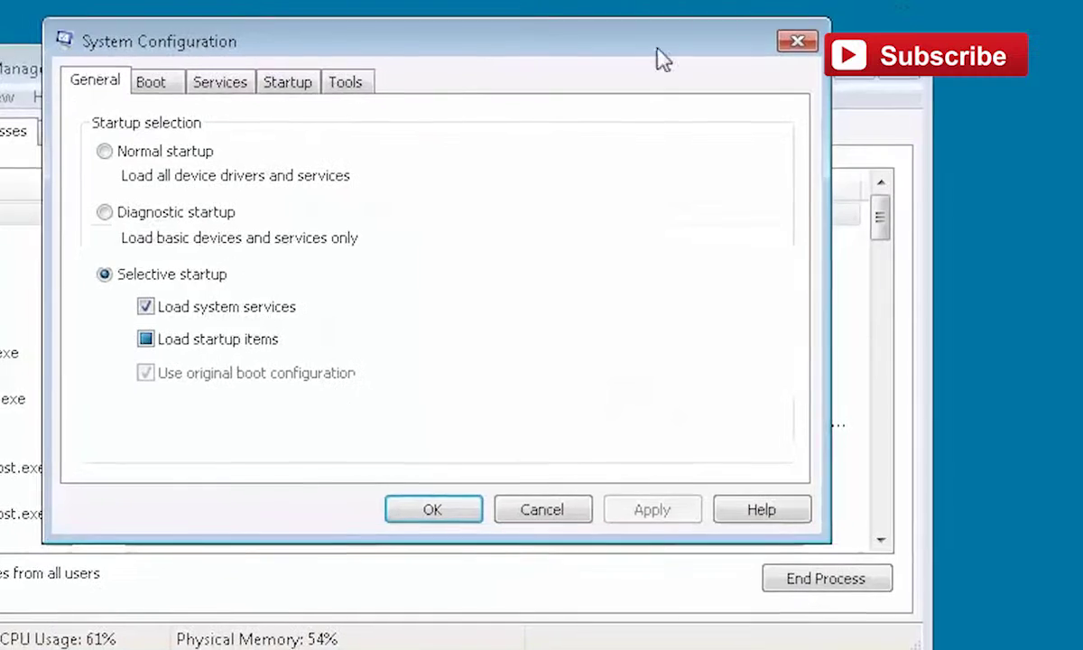
left_click_drag(501, 31, 669, 41)
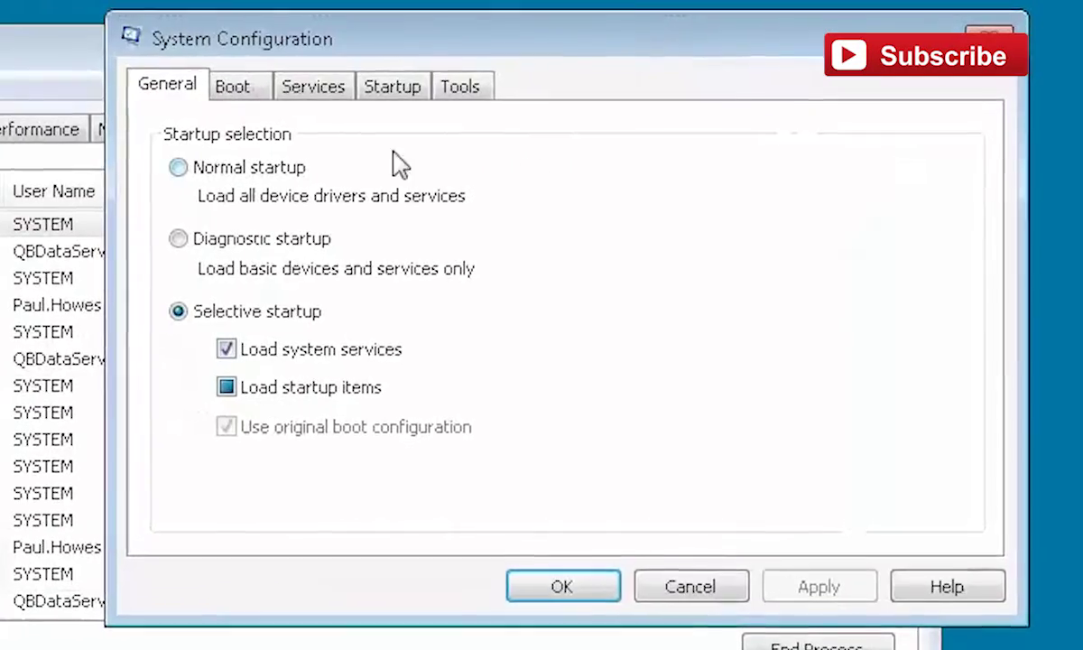
left_click(356, 95)
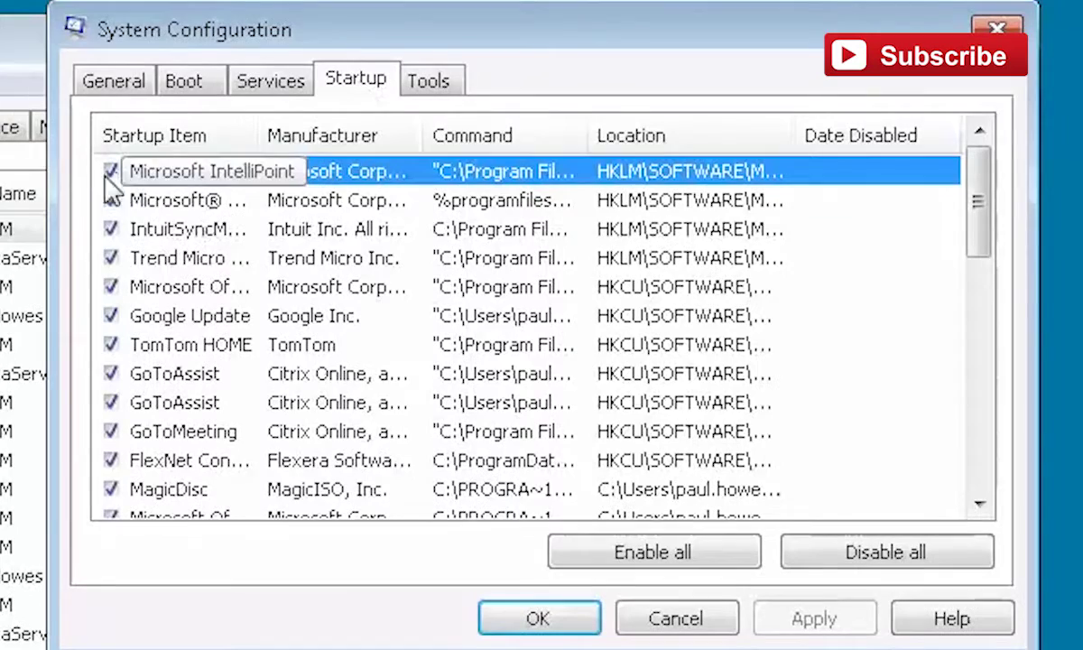
left_click_drag(981, 214, 976, 168)
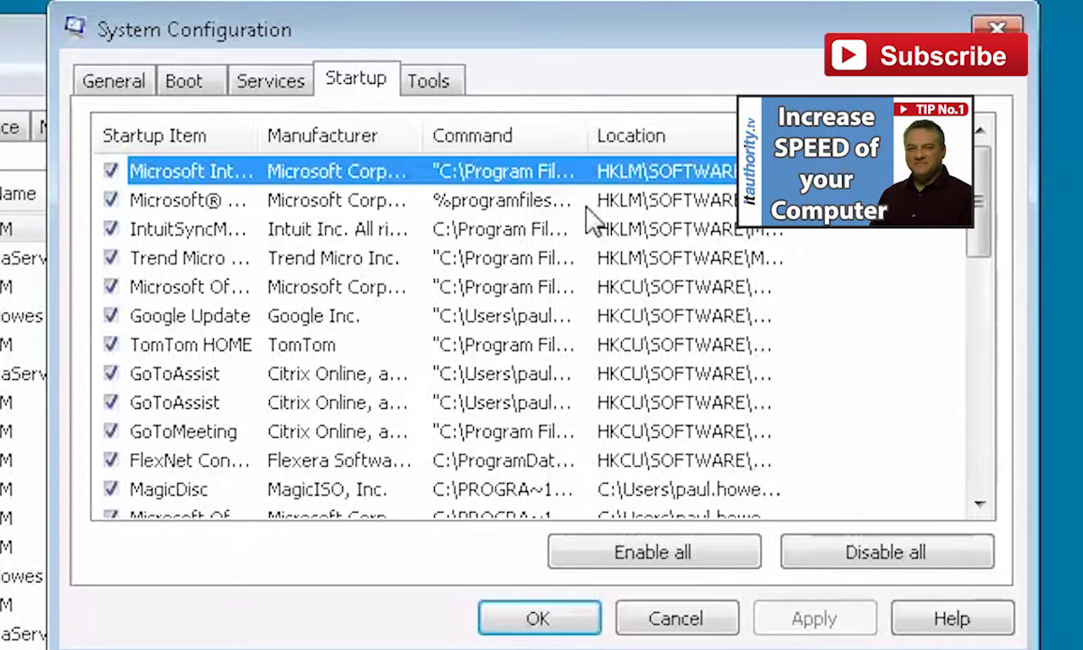
Step: Place the System Configuration window beside Task Manager and compare the startup items with the running processes
left_click_drag(483, 35, 712, 41)
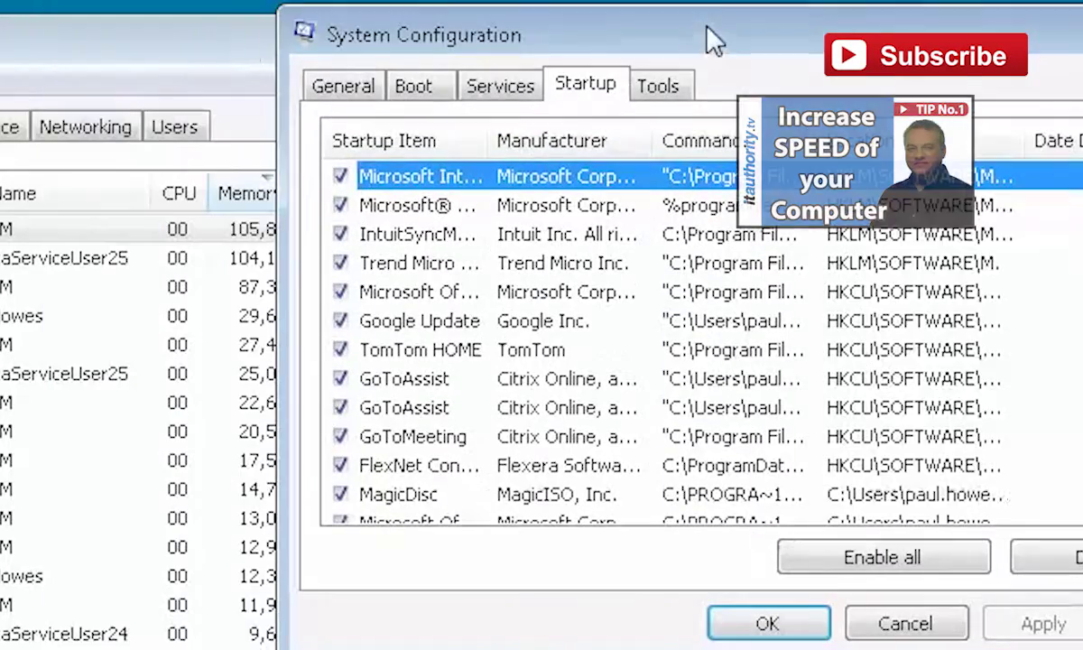
left_click(137, 107)
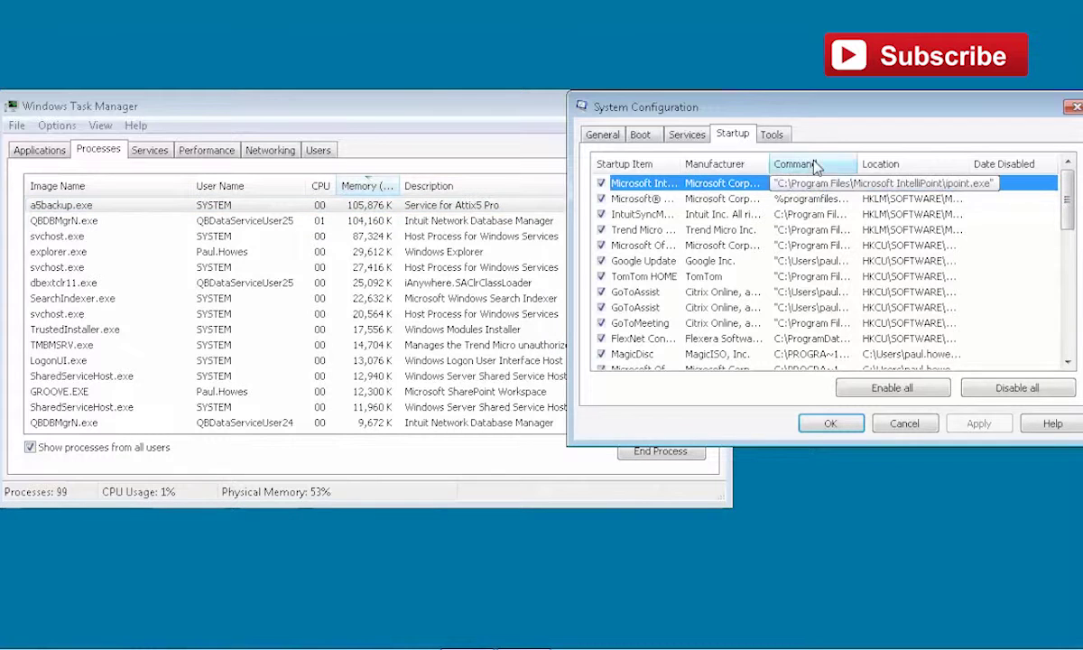
scroll(711, 339, "down", 1)
scroll(711, 338, "down", 1)
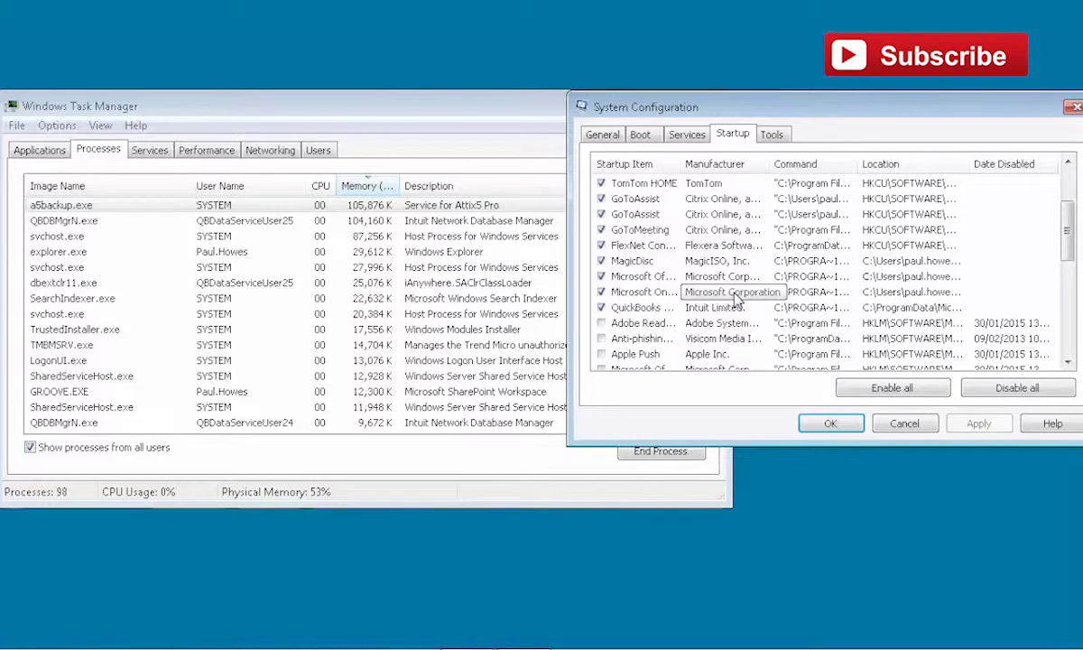
scroll(735, 297, "up", 1)
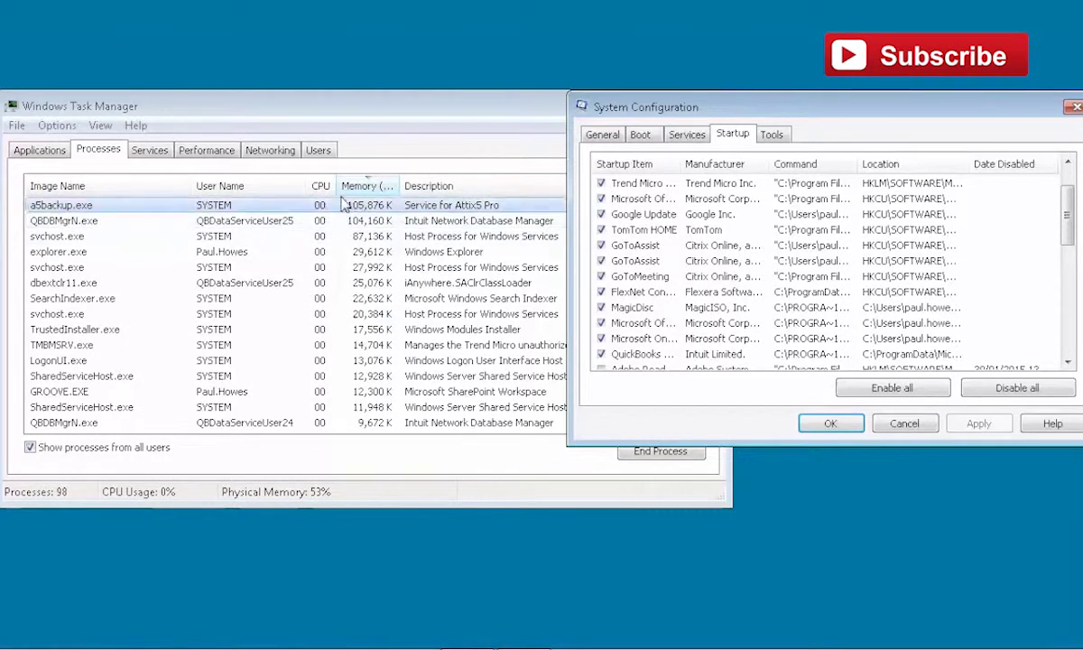
left_click(68, 208)
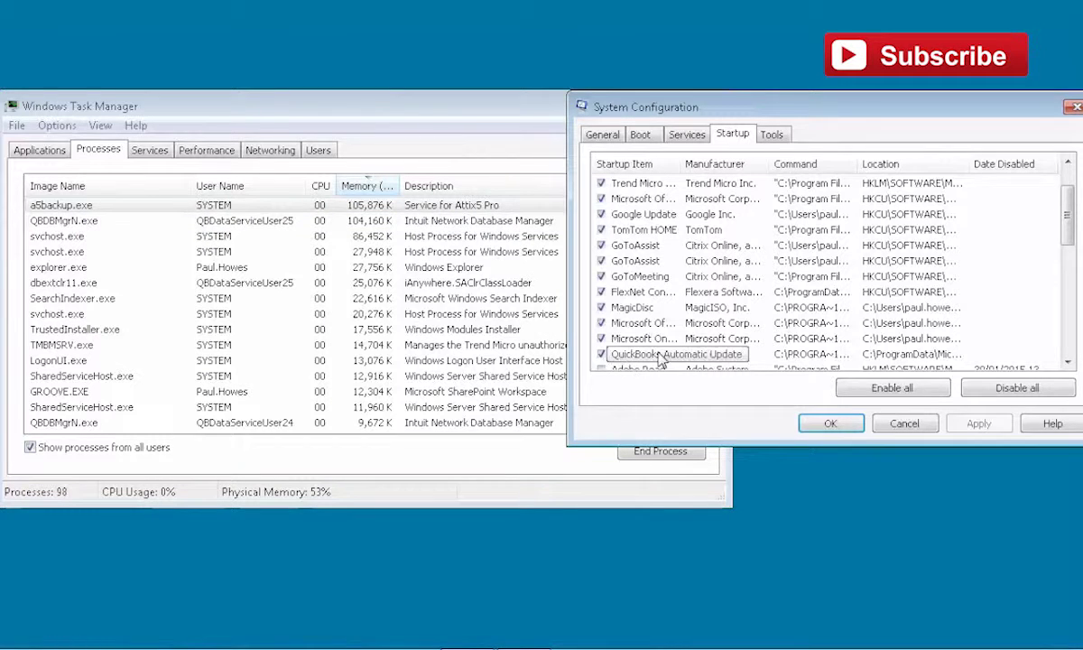
Step: Deselect the QuickBooks Automatic Update, OneNote, Microsoft Office 2010, MagicDisc, FlexNet, GoToMeeting and both GoToAssist startup items
left_click(602, 355)
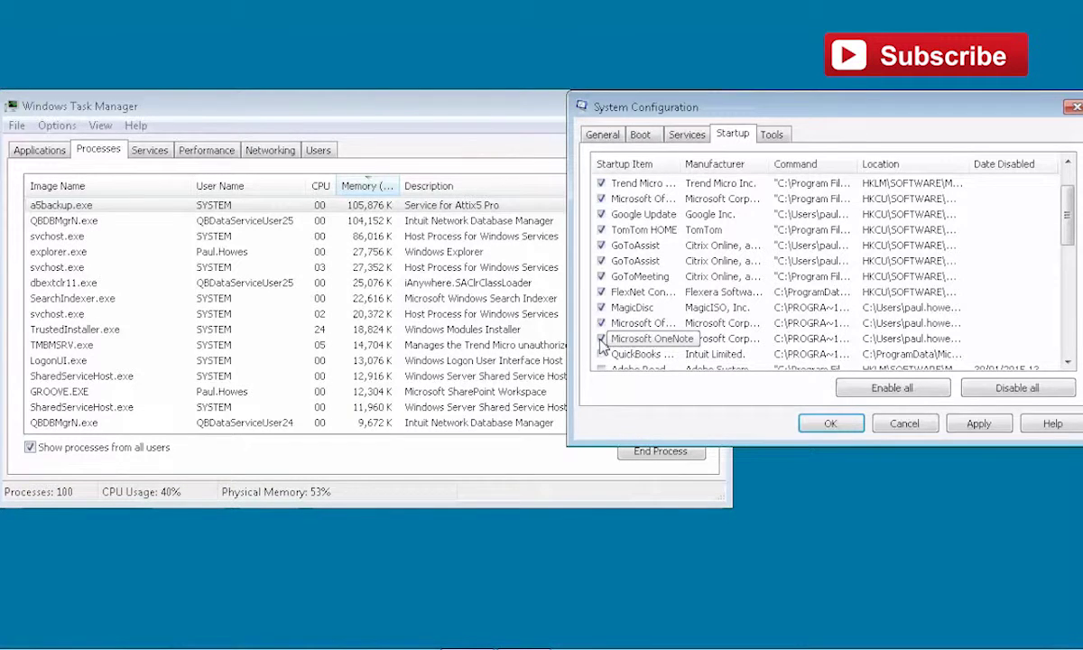
left_click(602, 338)
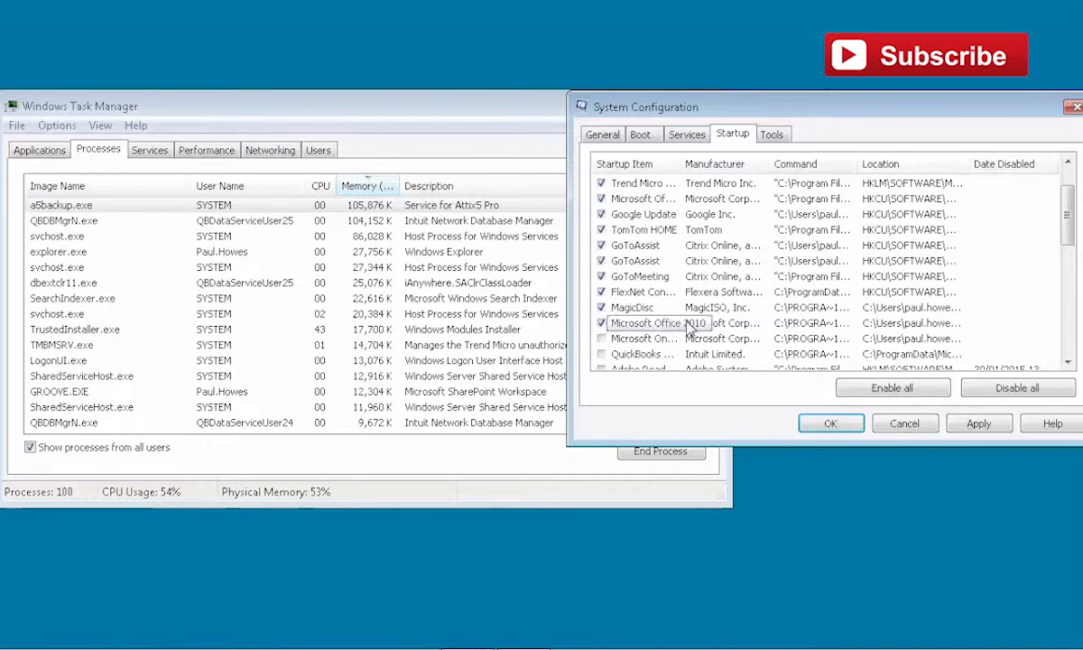
left_click(601, 324)
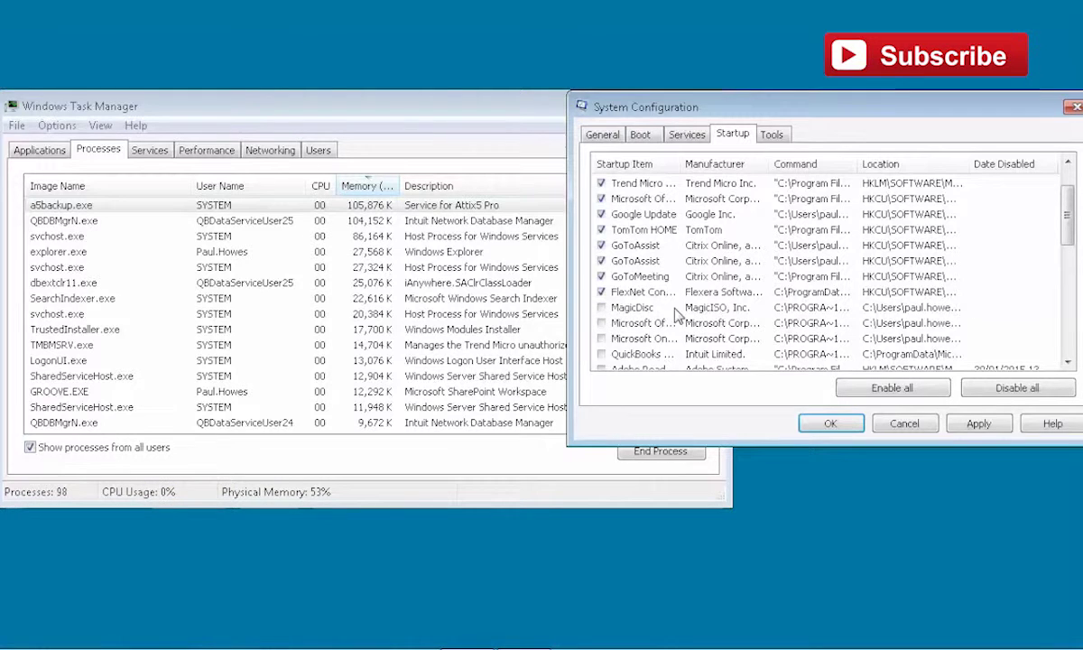
left_click(601, 292)
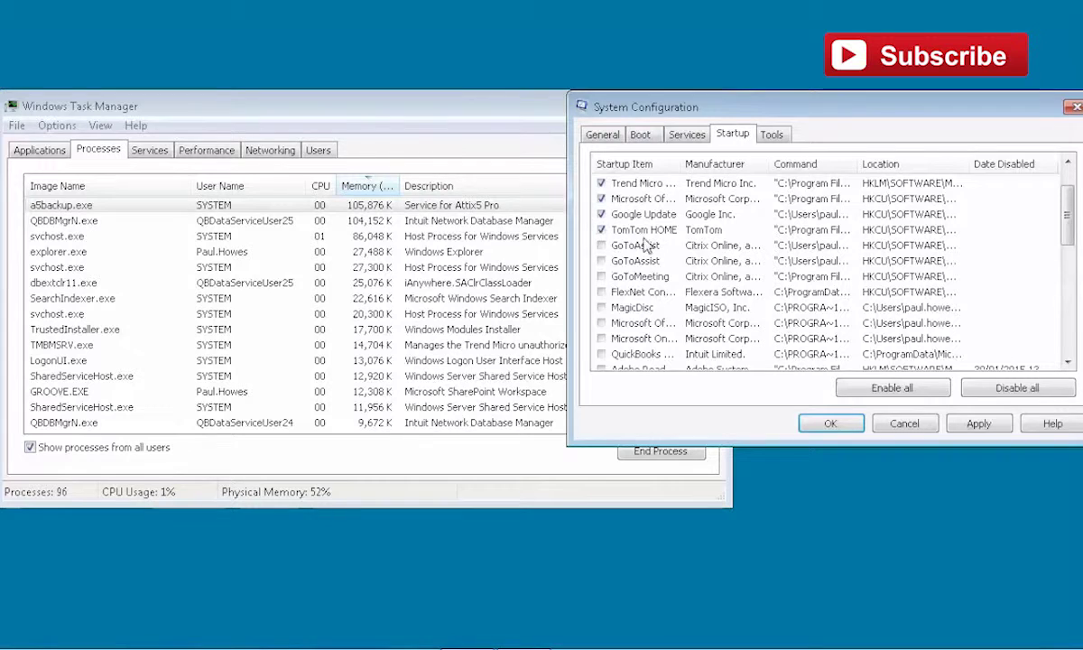
Step: Deselect the TomTom HOME, Google Update and remaining Microsoft Office startup items, apply the changes and close System Configuration
left_click(601, 198)
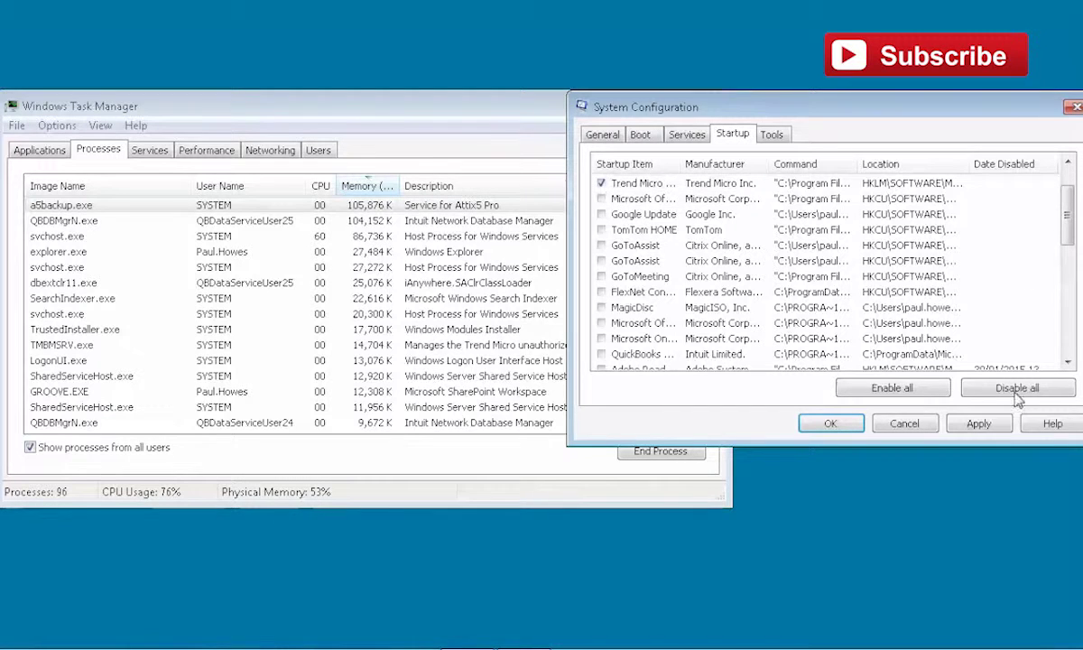
left_click(979, 423)
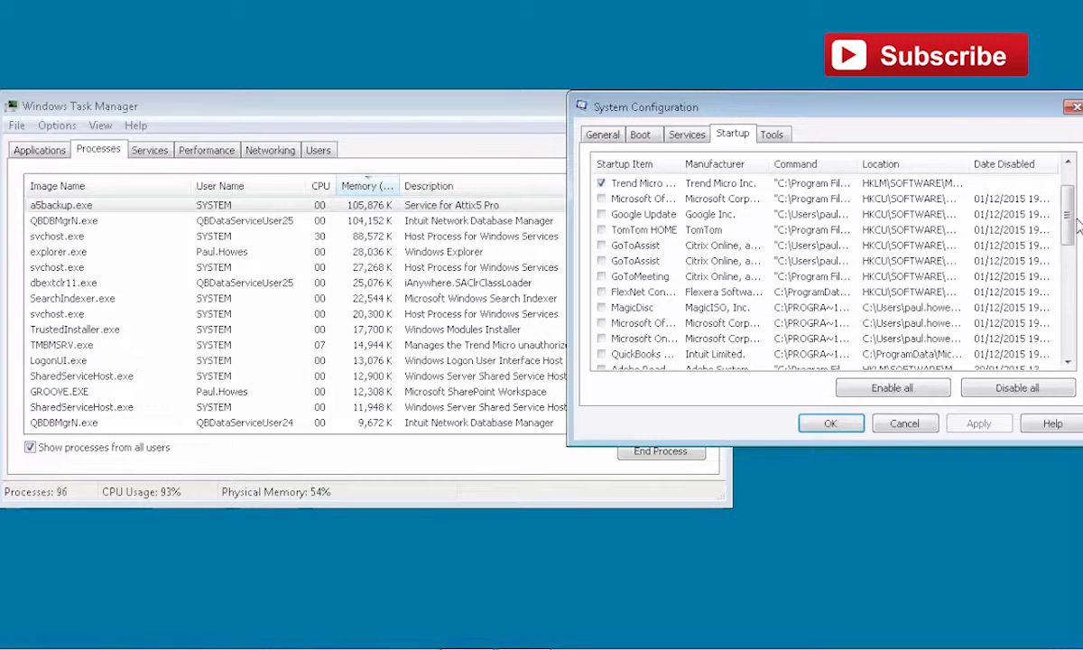
left_click_drag(1067, 213, 1064, 164)
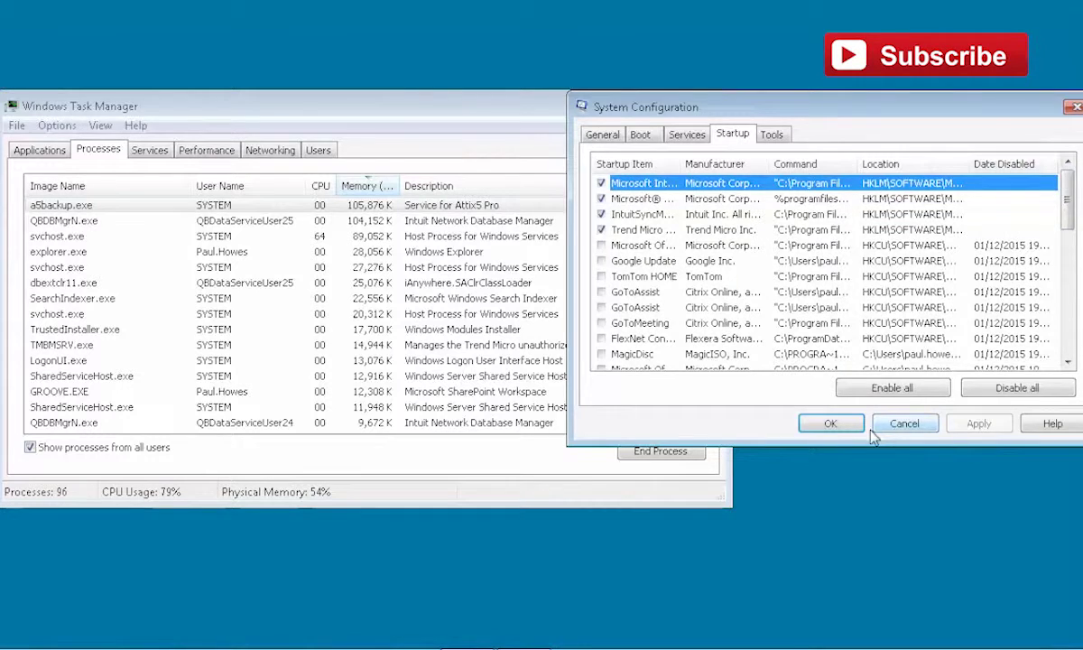
left_click(836, 425)
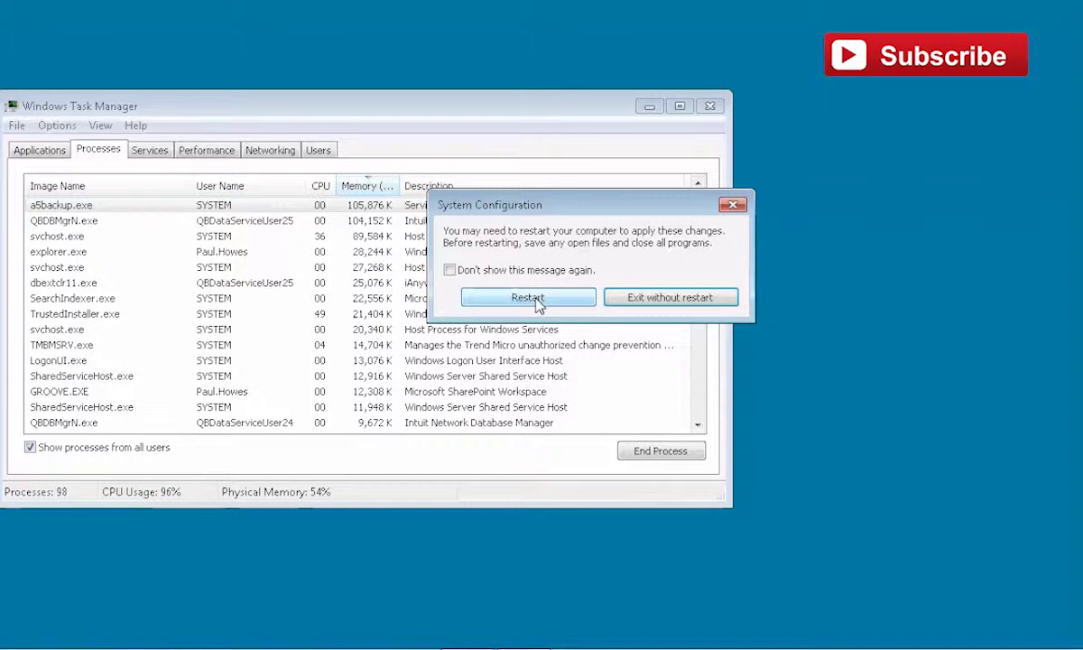
Step: Move the restart prompt away from Task Manager, then close, relaunch and close Task Manager again
left_click_drag(577, 211, 747, 268)
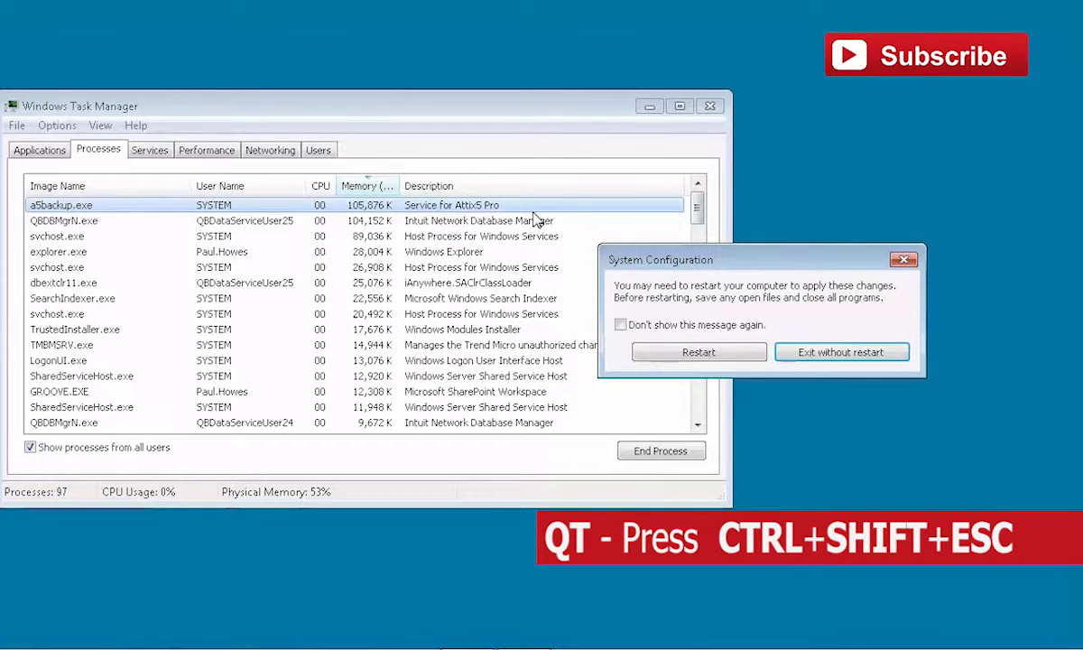
left_click(709, 105)
key("ctrl+shift+Escape")
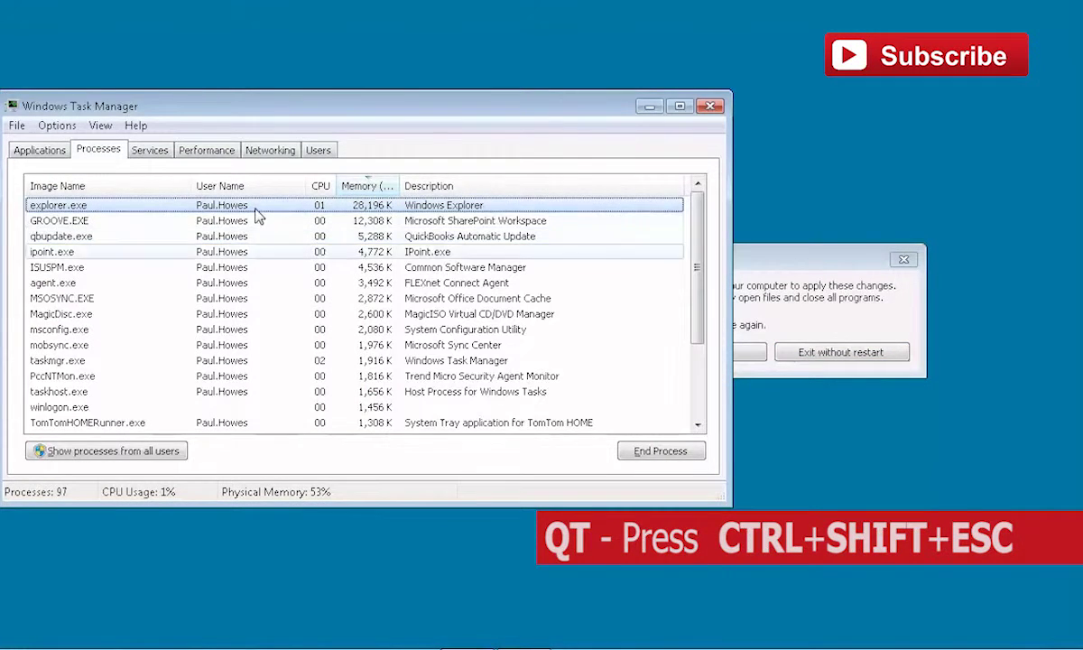
left_click(712, 109)
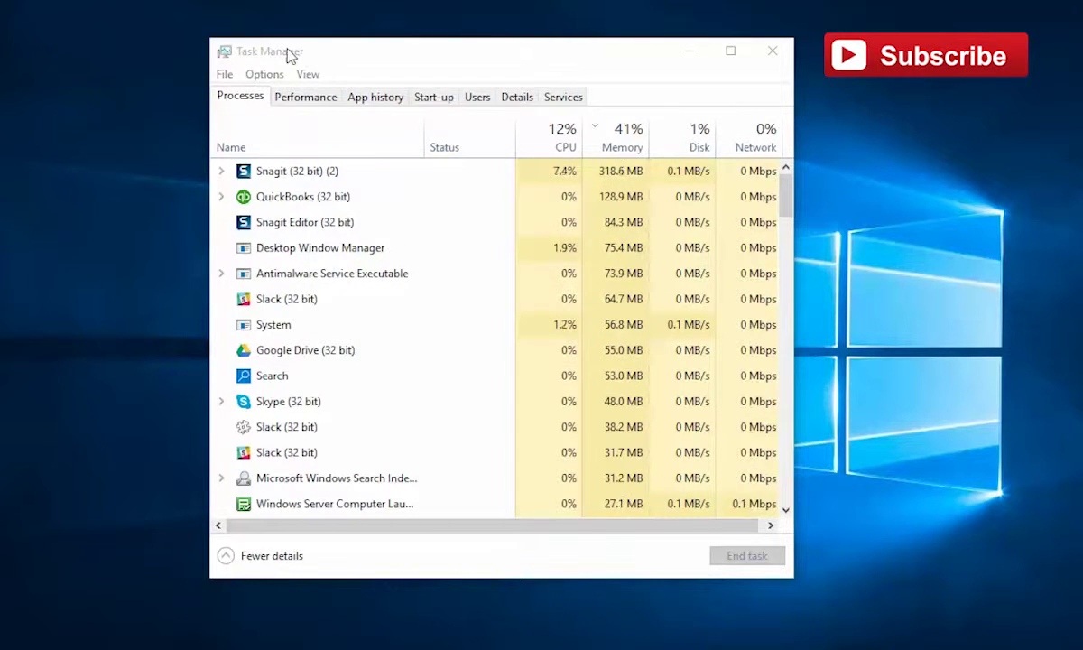
Step: Look through the start-up programs, CPU performance graph and running processes in the Windows 10 Task Manager
left_click(445, 100)
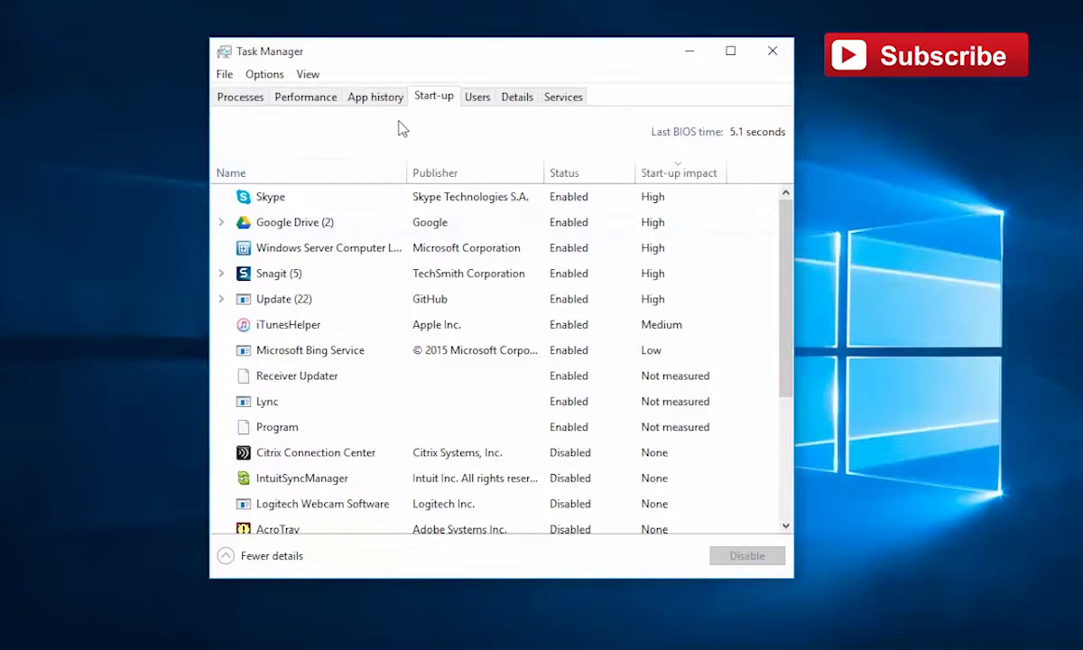
left_click(317, 97)
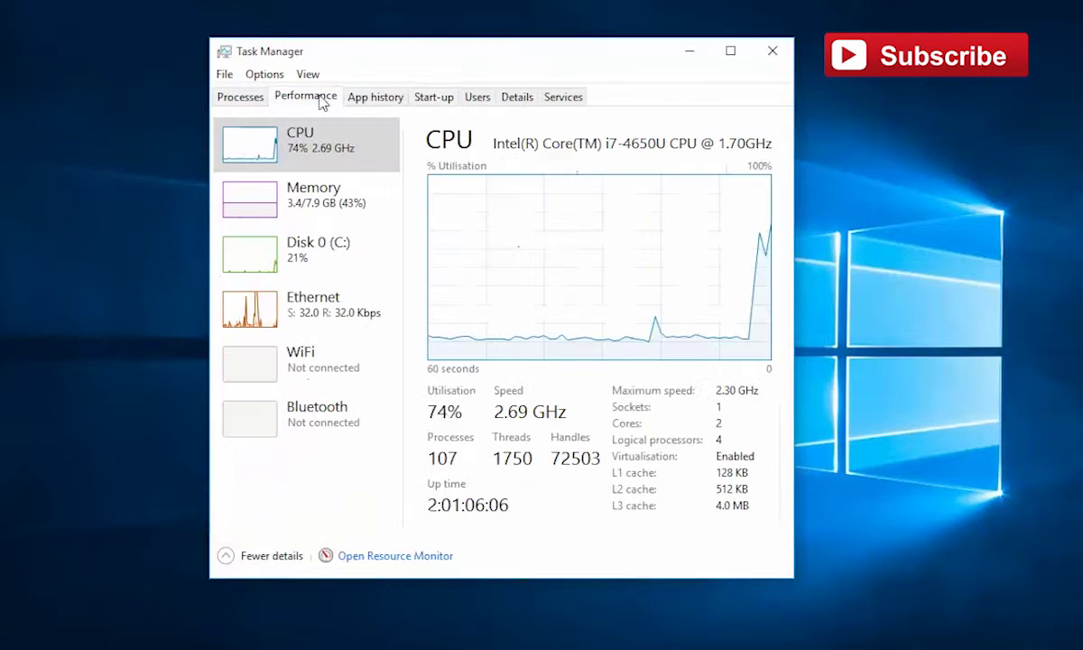
left_click(434, 100)
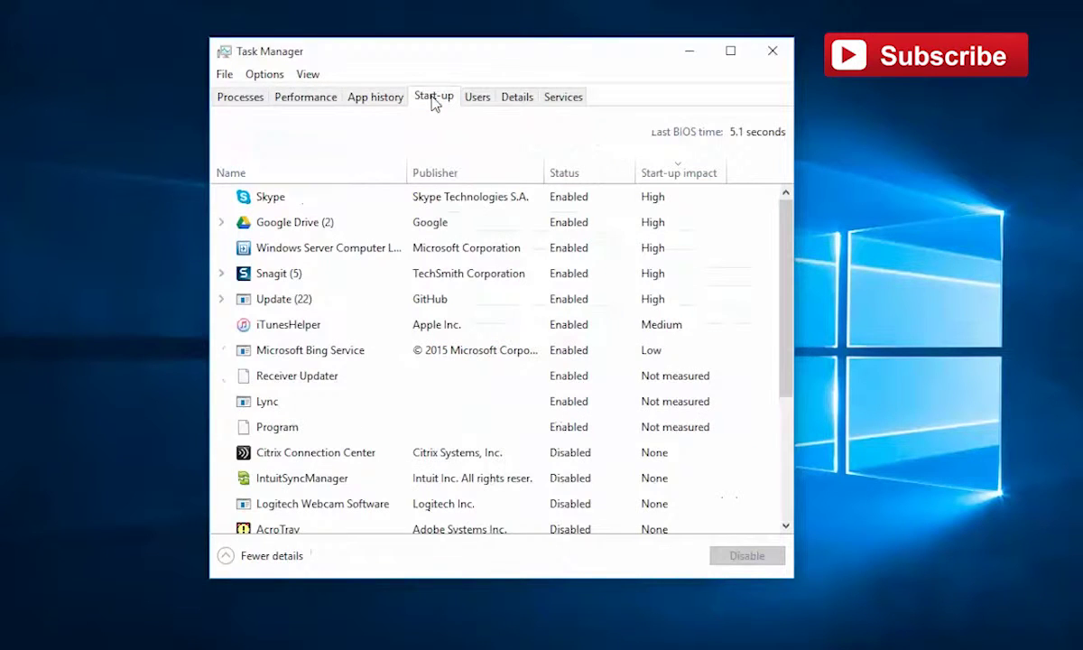
left_click(299, 99)
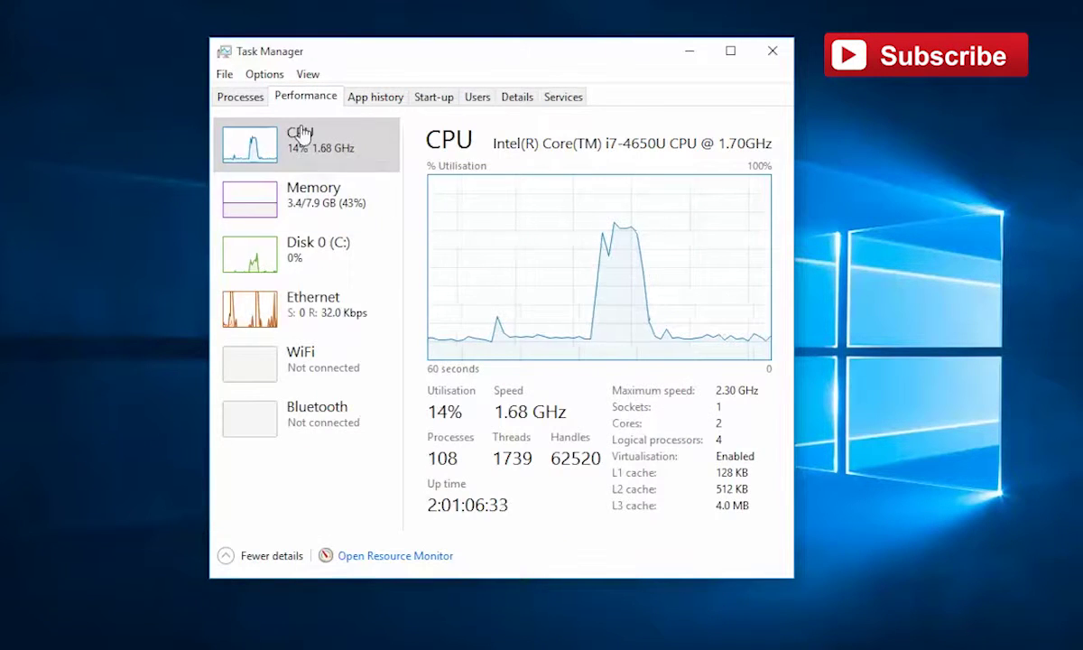
left_click(243, 97)
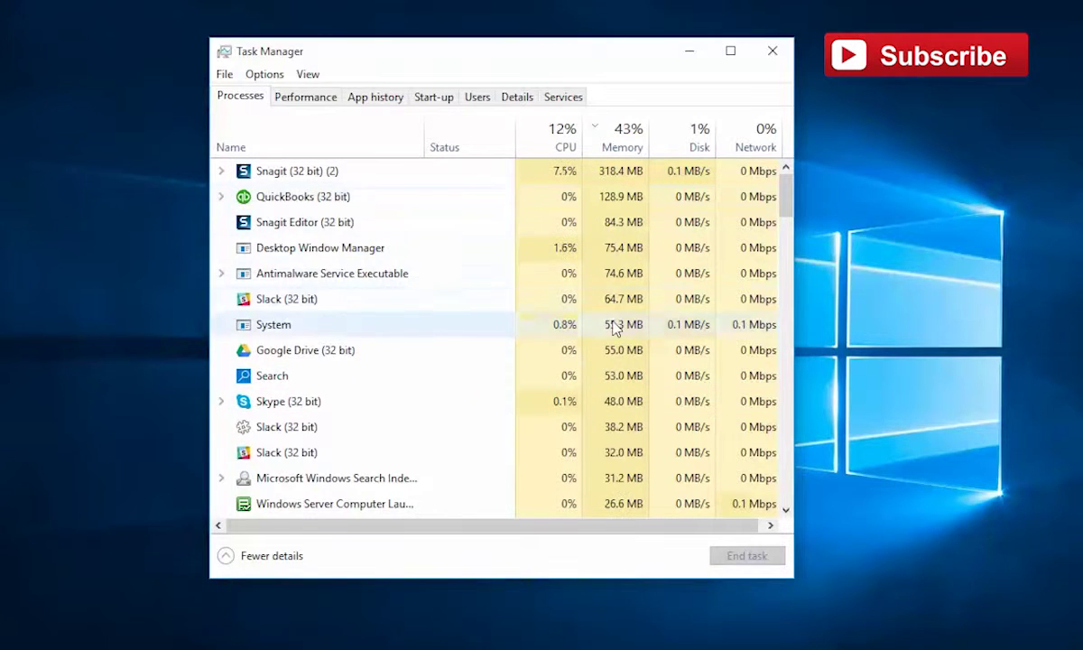
Step: Show the start-up programs in Task Manager and expand the Google Drive group
left_click(434, 97)
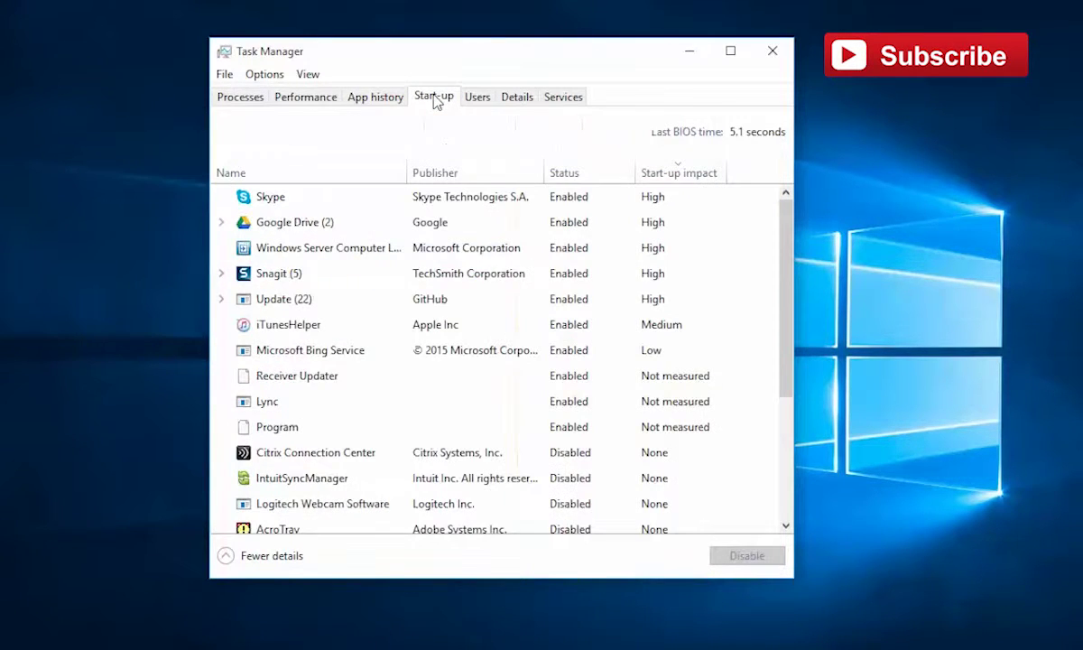
left_click(229, 224)
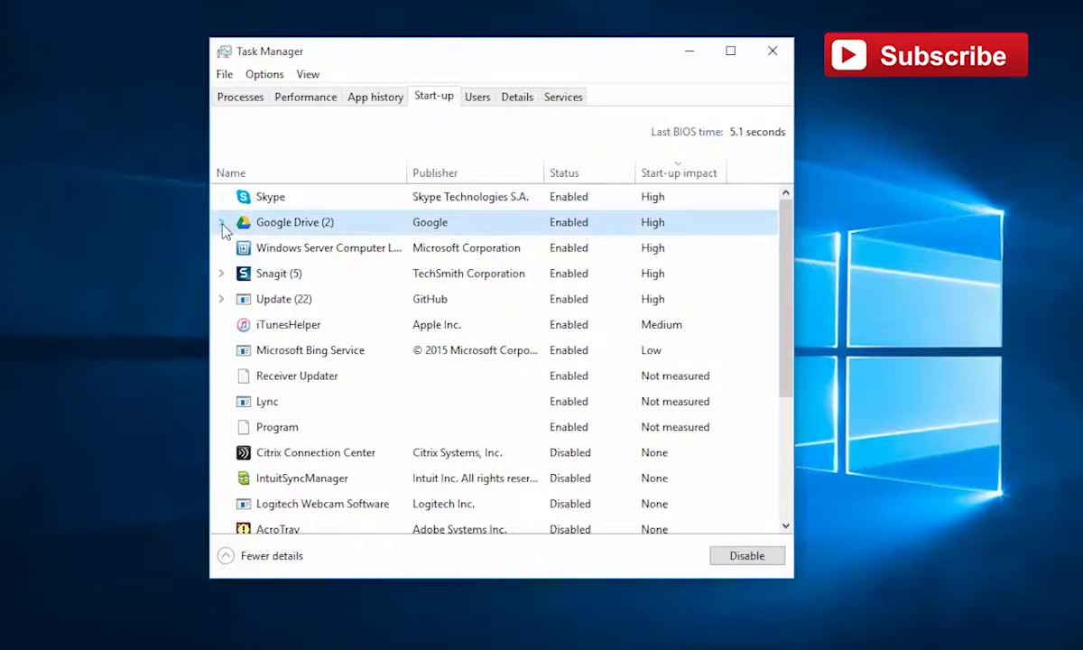
left_click(222, 223)
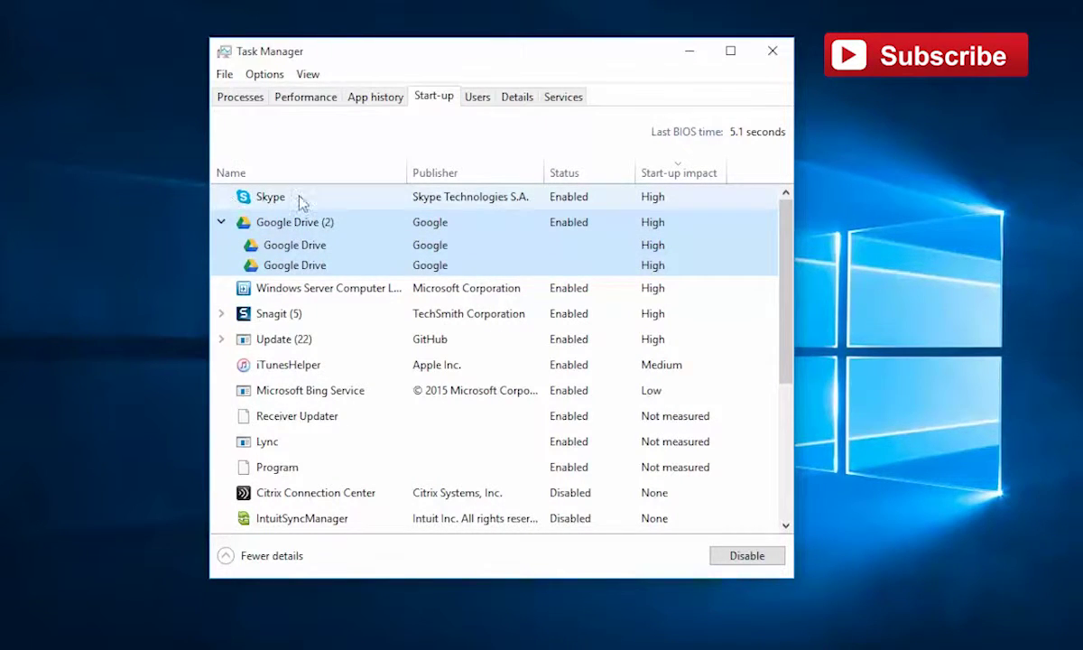
Step: Disable Skype as a start-up program and enable it again
left_click(333, 197)
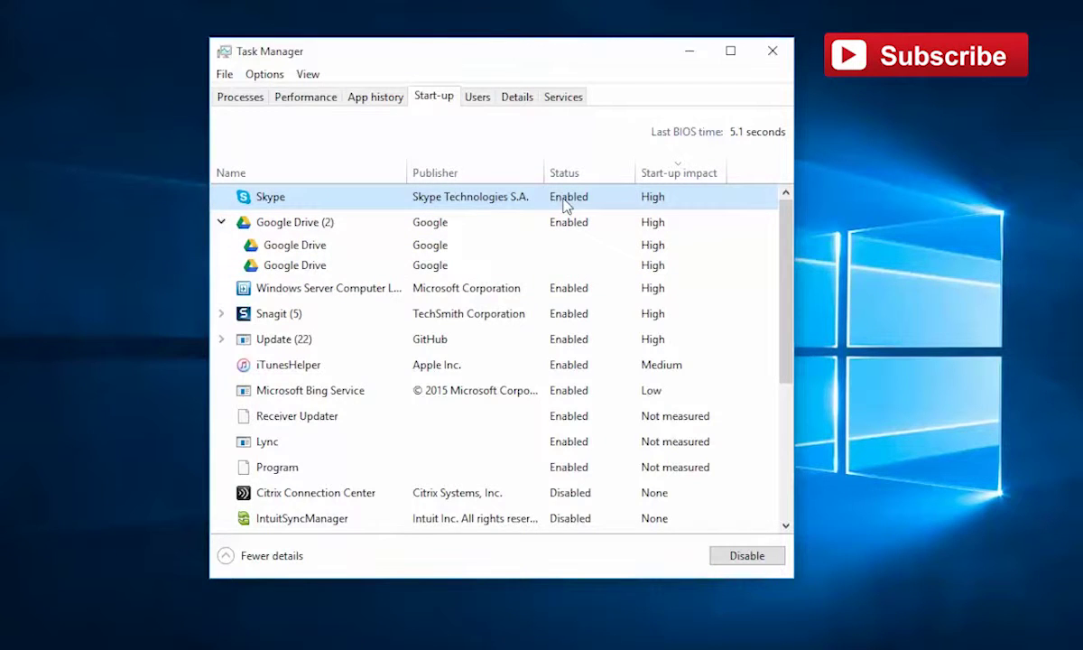
left_click(745, 558)
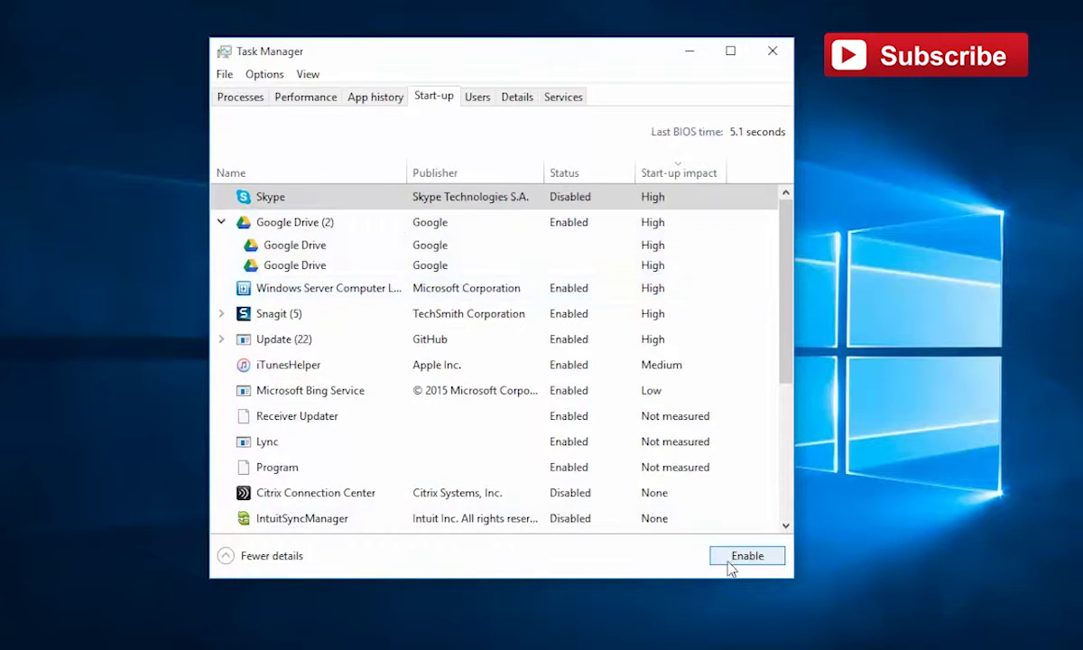
left_click(741, 557)
Step: Disable the Google Drive and Snagit groups in the list of start-up programs
left_click(273, 227)
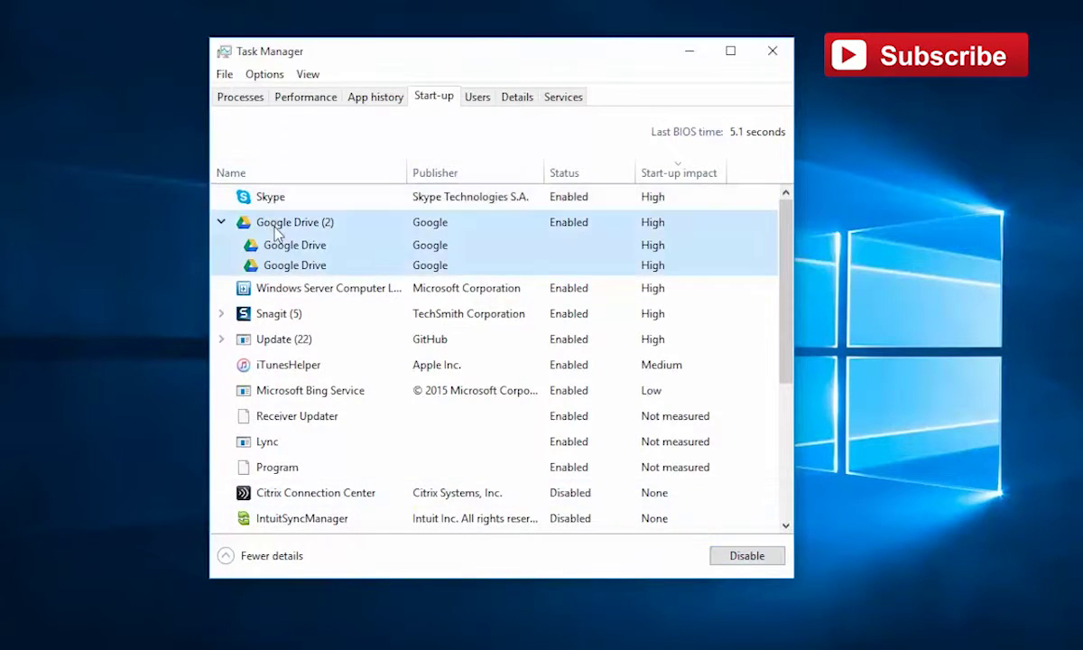
left_click(731, 558)
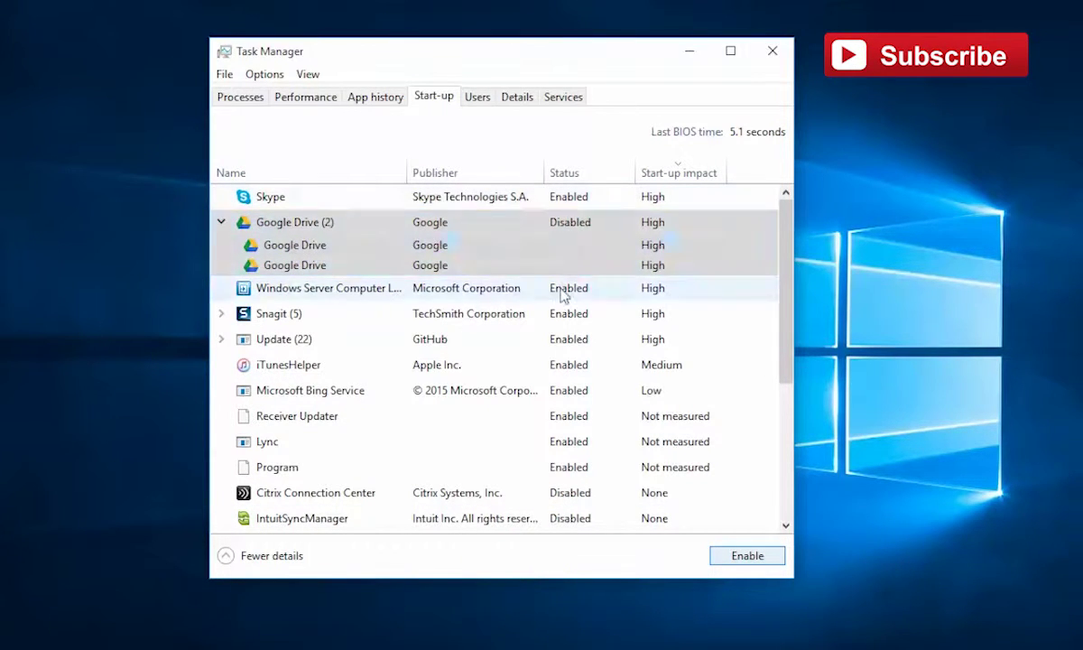
left_click(478, 259)
left_click(282, 320)
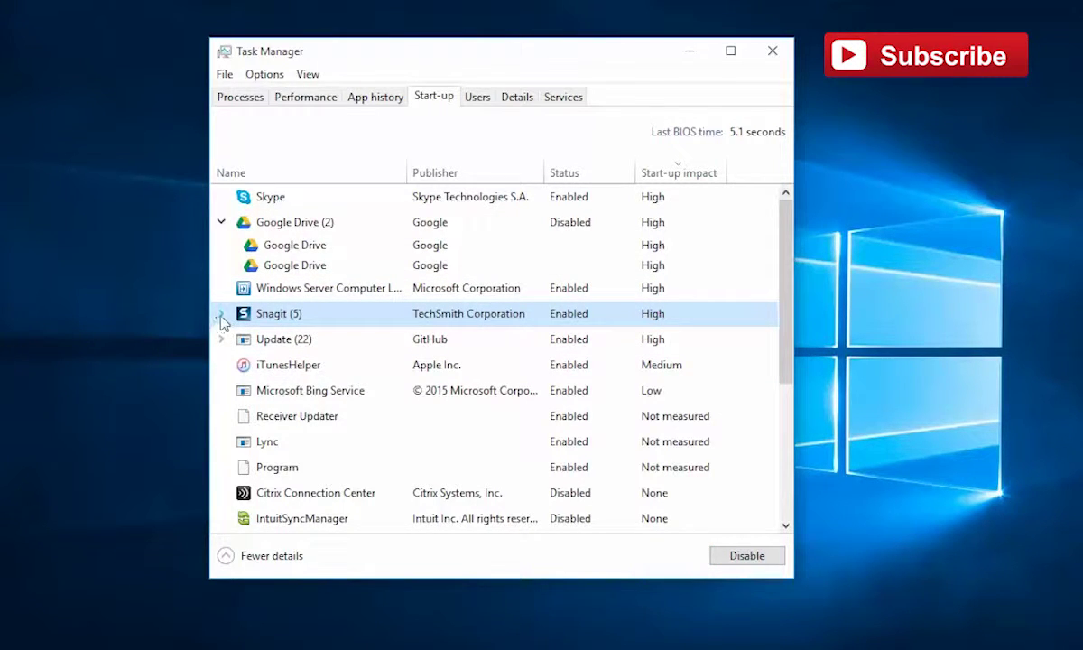
left_click(738, 556)
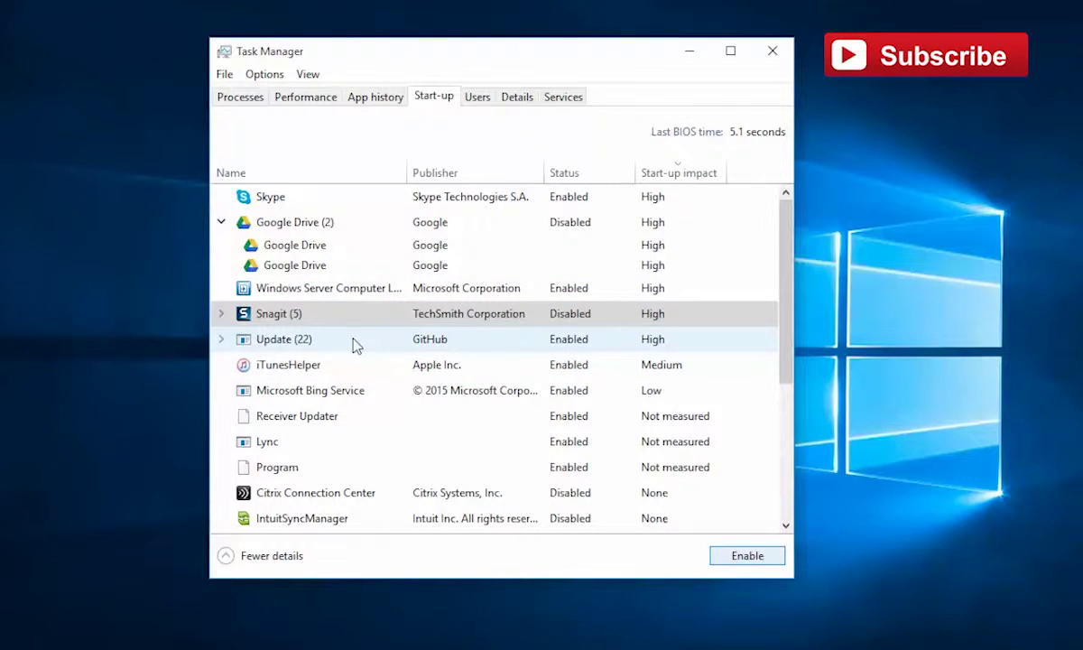
Step: Inspect the contents of the GitHub Update group, then disable that group and iTunesHelper at start-up
left_click(221, 340)
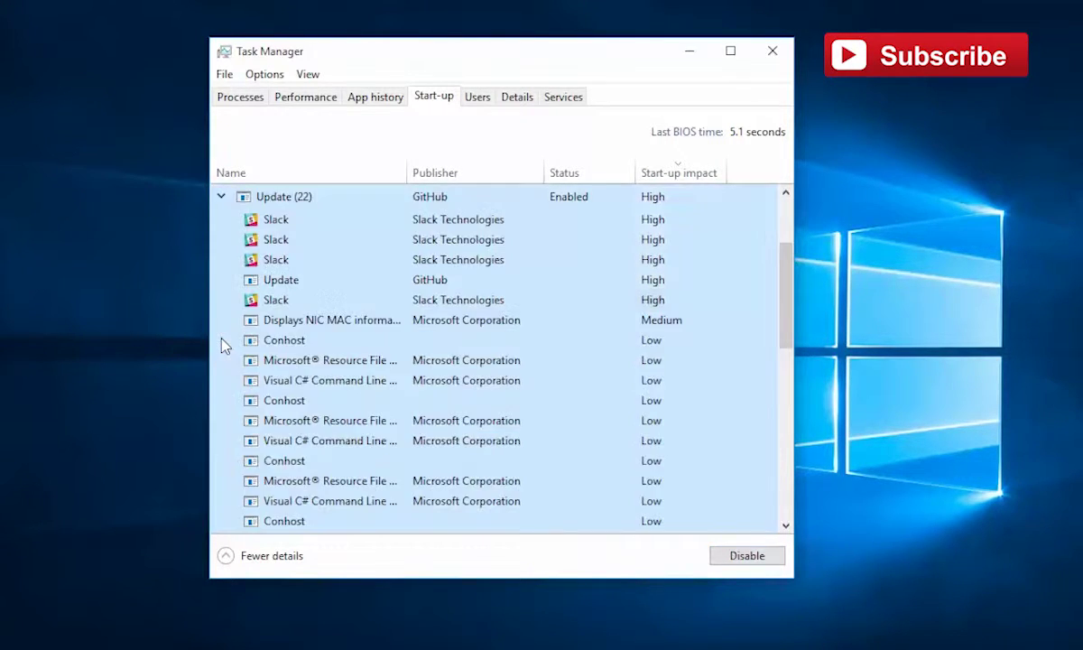
left_click(221, 197)
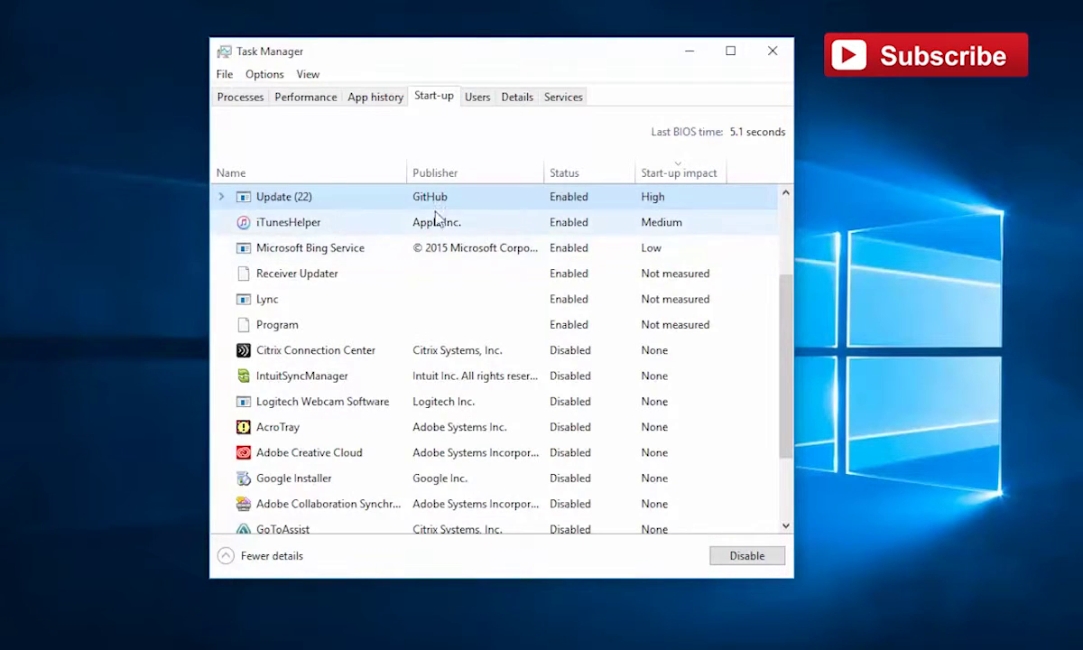
left_click(747, 556)
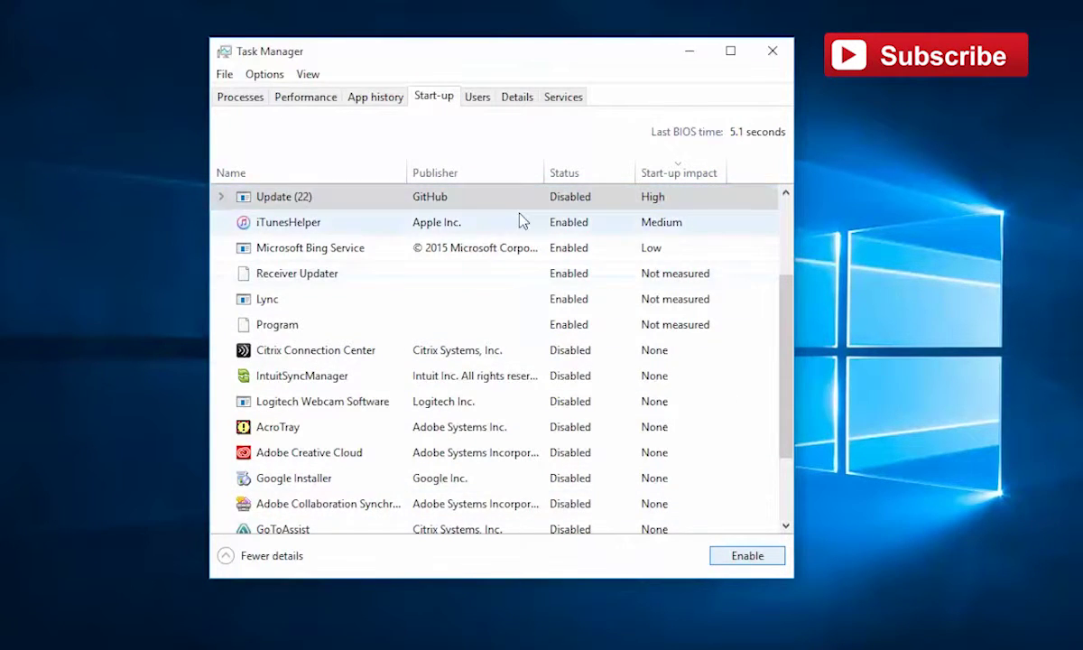
left_click(306, 225)
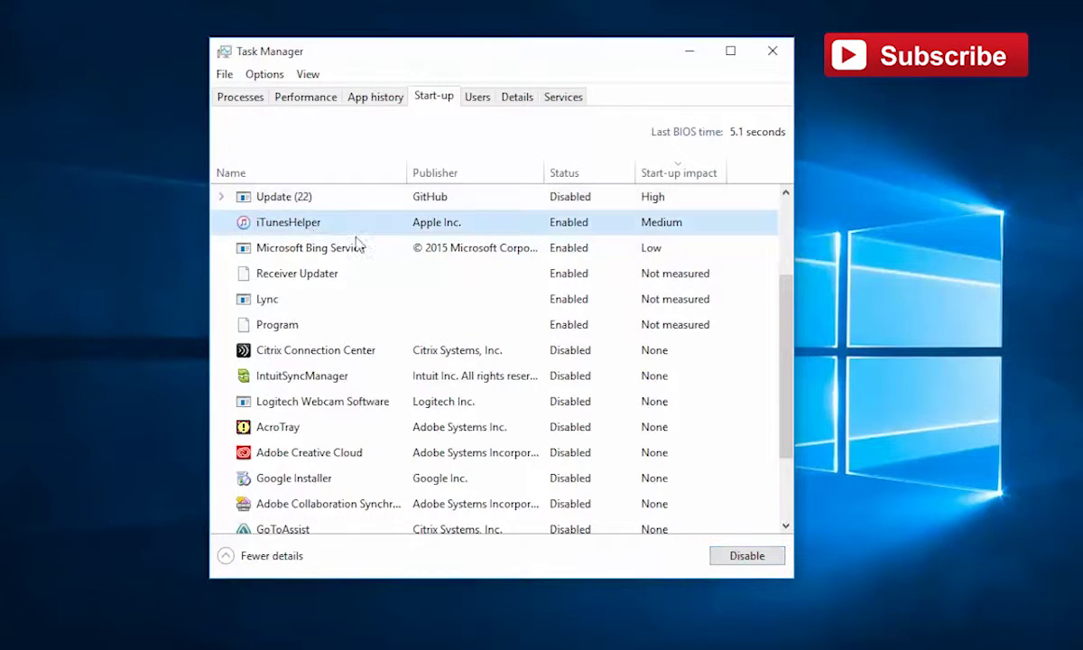
left_click(747, 557)
left_click(747, 556)
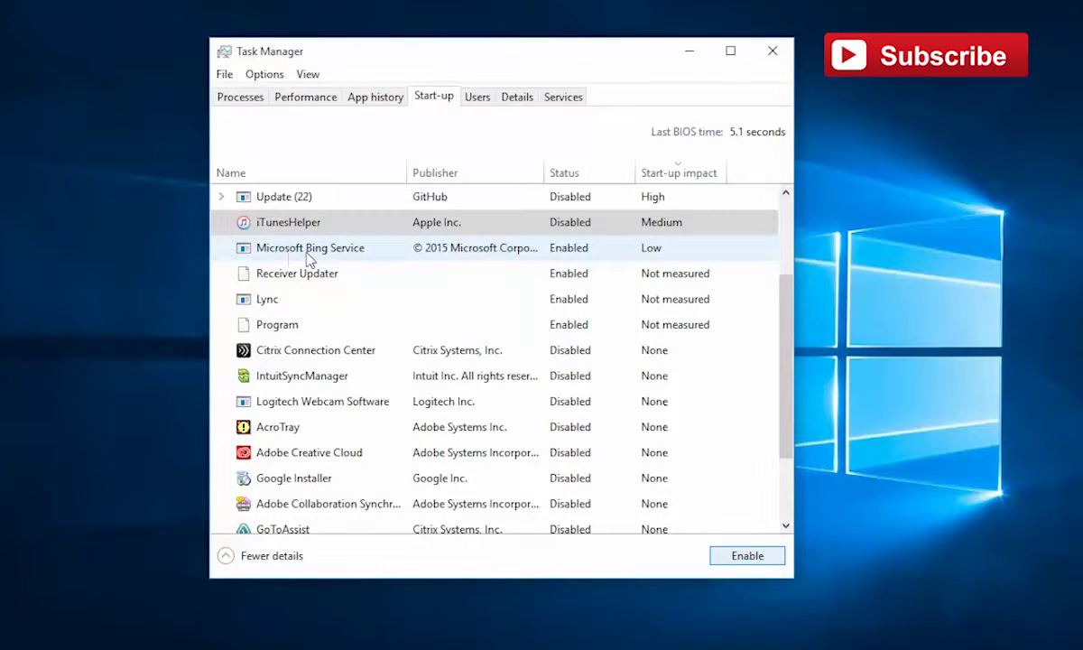
Step: Disable Microsoft Bing Service, Receiver Updater and Program in the list of start-up programs
left_click(310, 259)
left_click(763, 559)
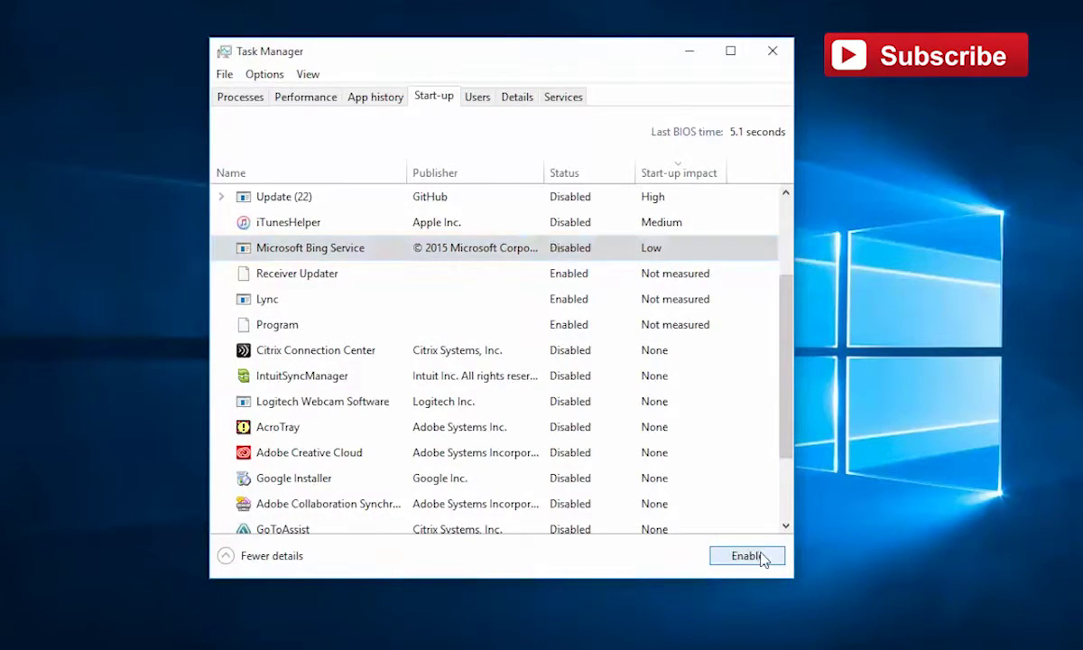
left_click(290, 282)
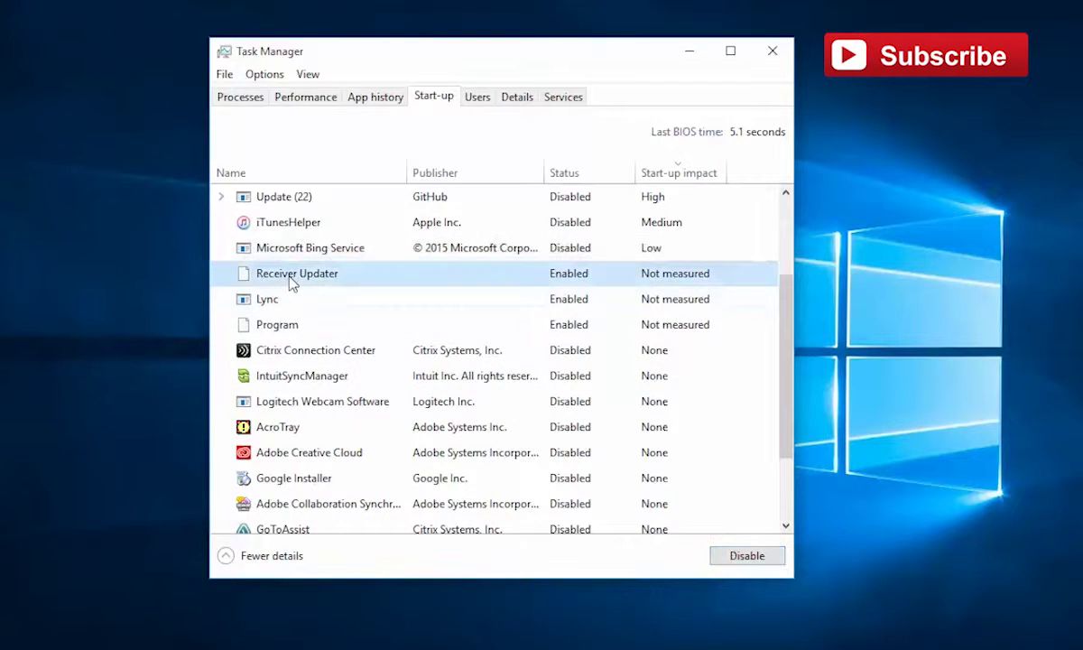
left_click(737, 558)
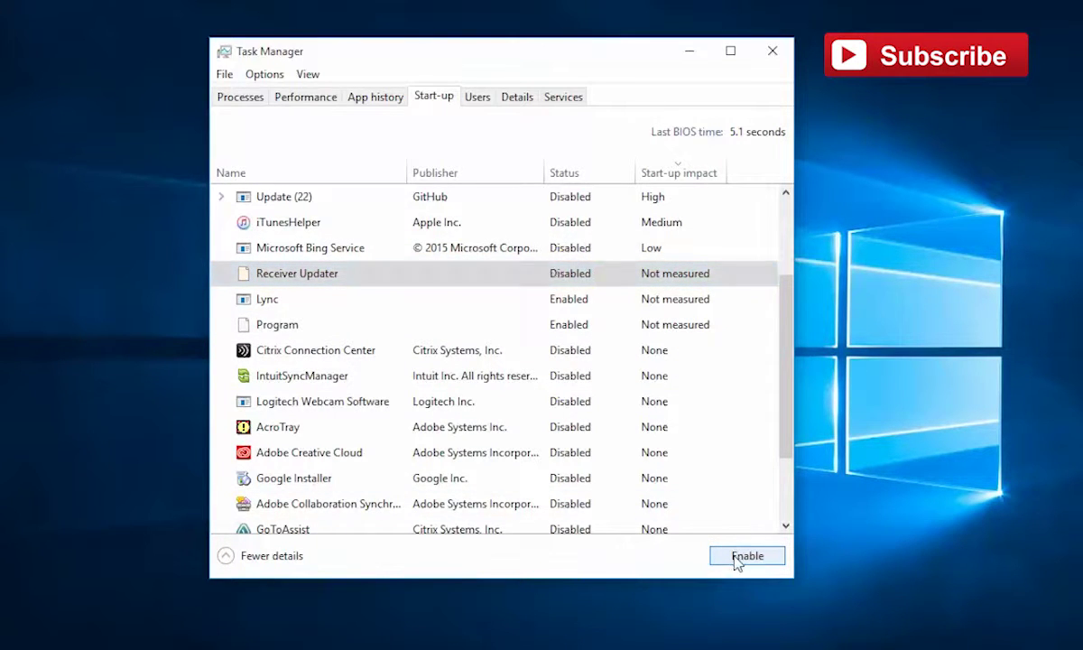
left_click(271, 332)
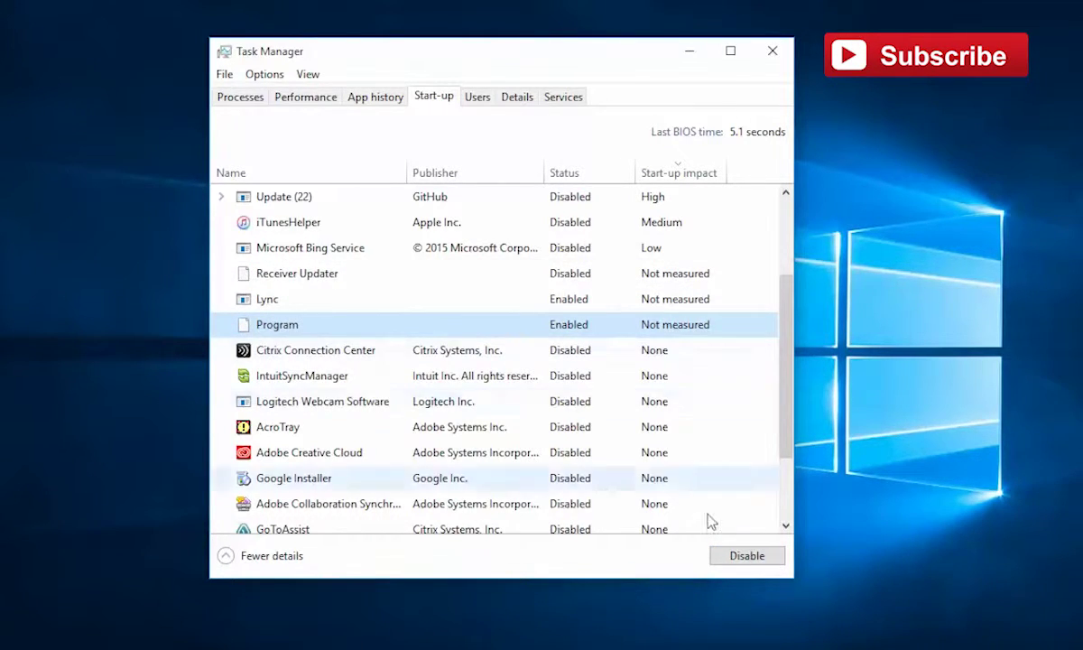
left_click(725, 560)
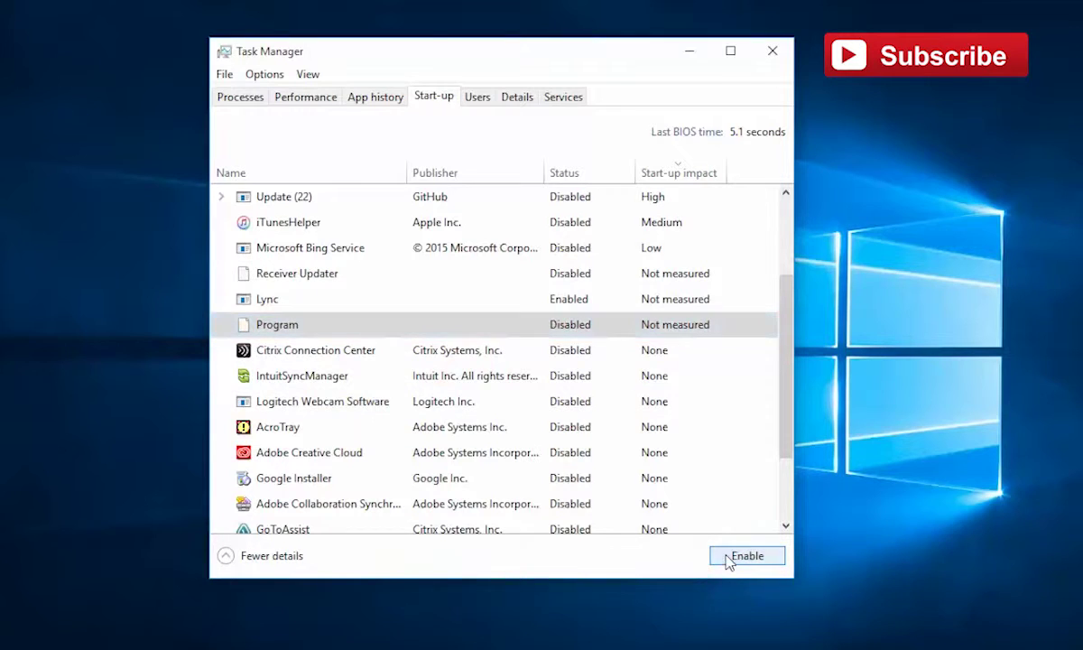
Step: Disable Skype as a start-up program and close Task Manager
left_click(310, 354)
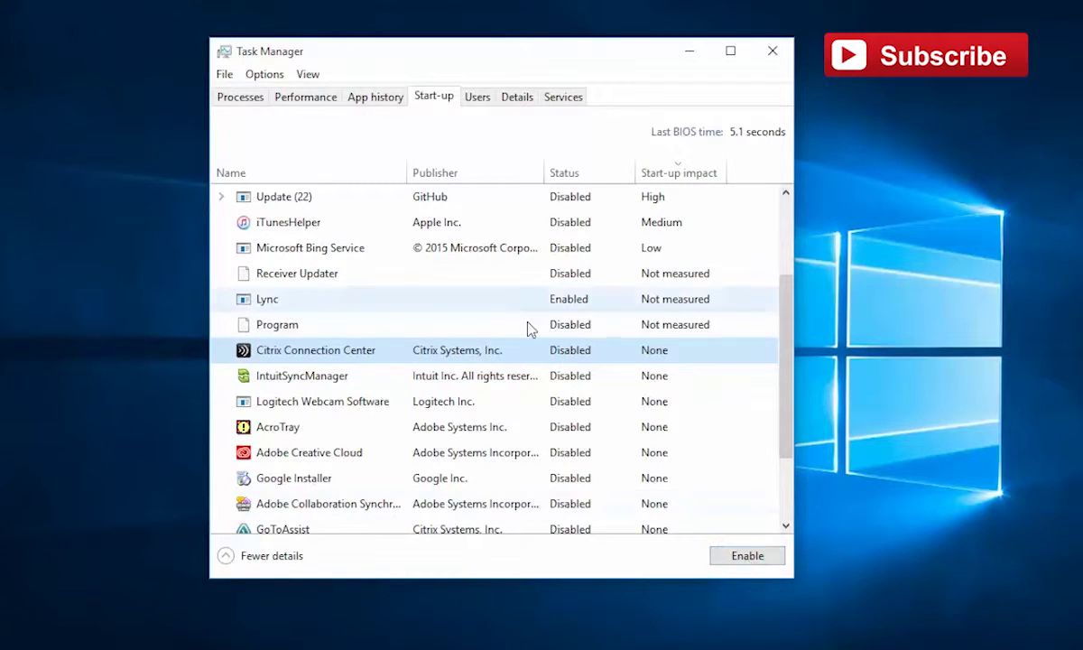
left_click_drag(771, 394, 780, 295)
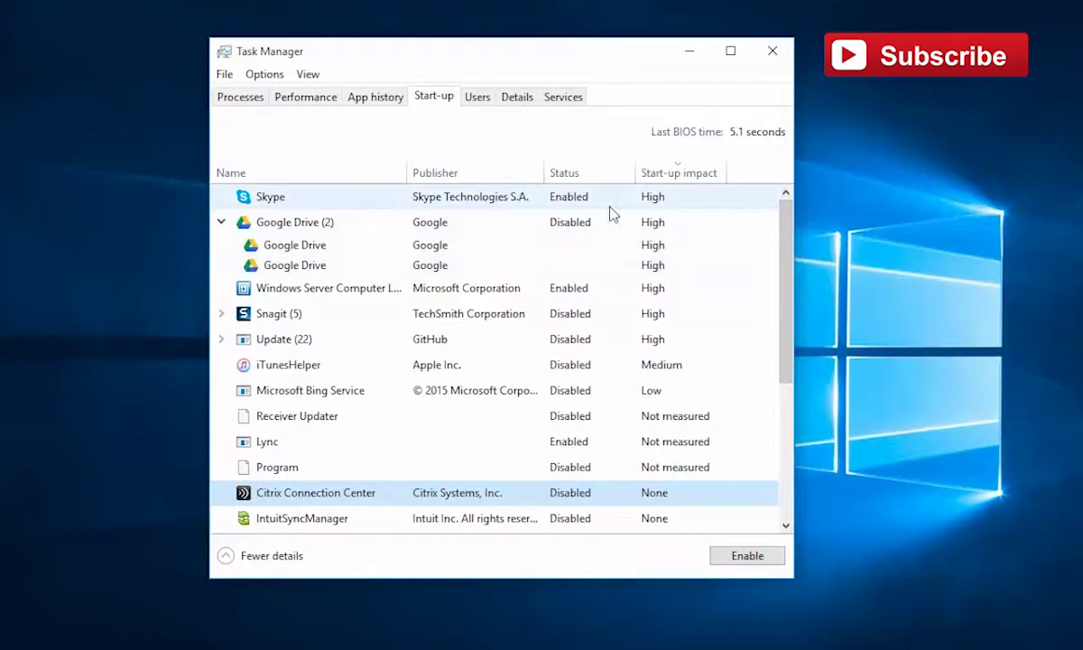
left_click(578, 199)
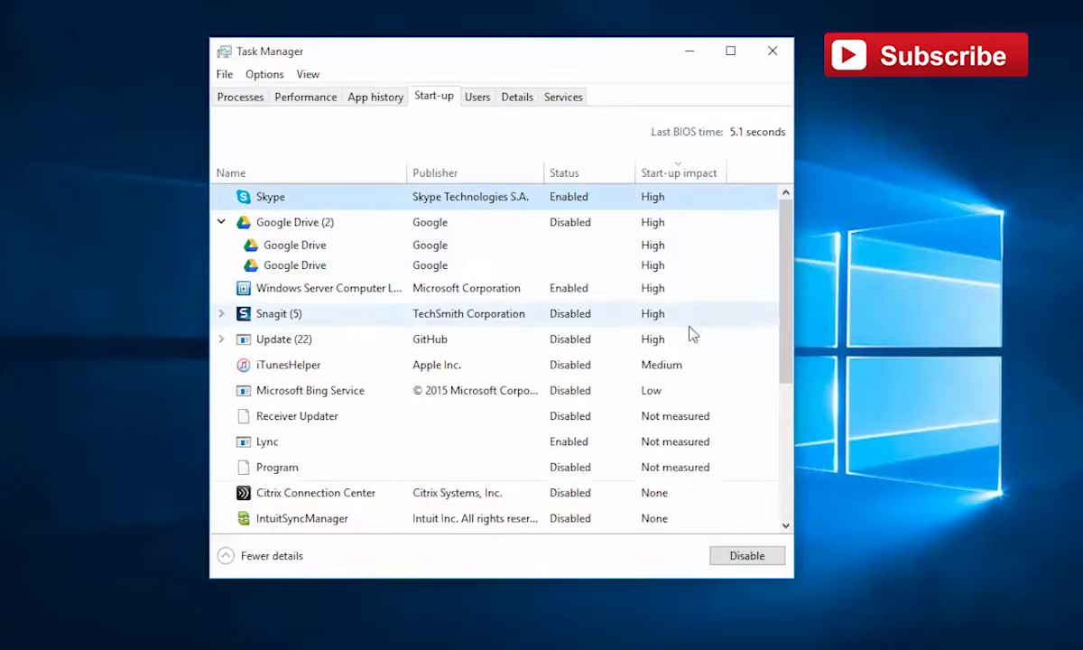
left_click(746, 556)
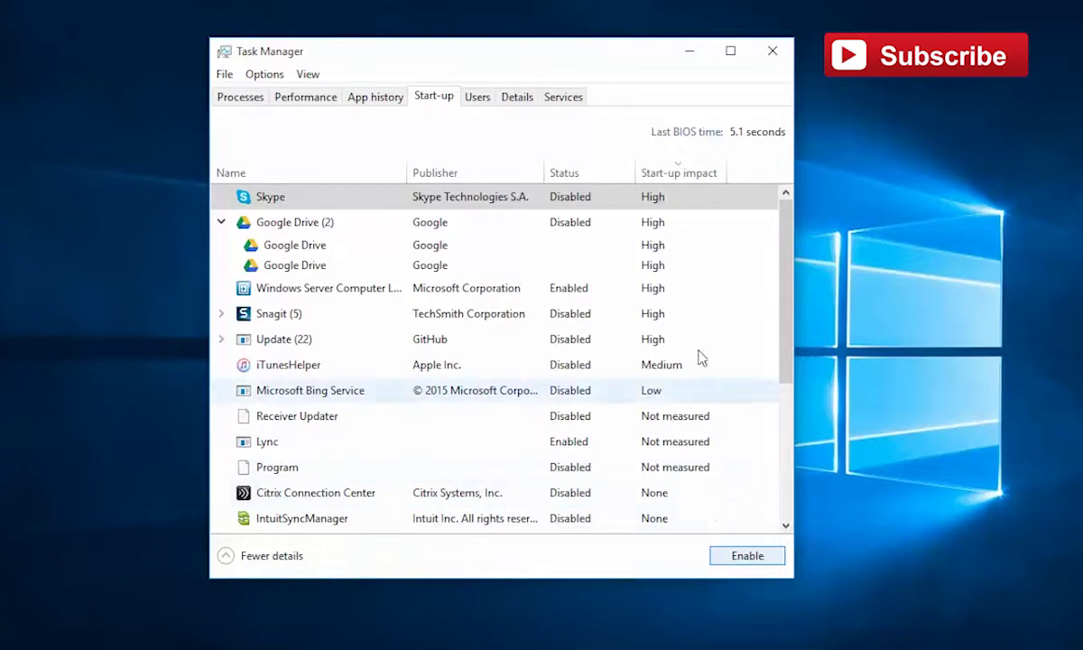
left_click(774, 52)
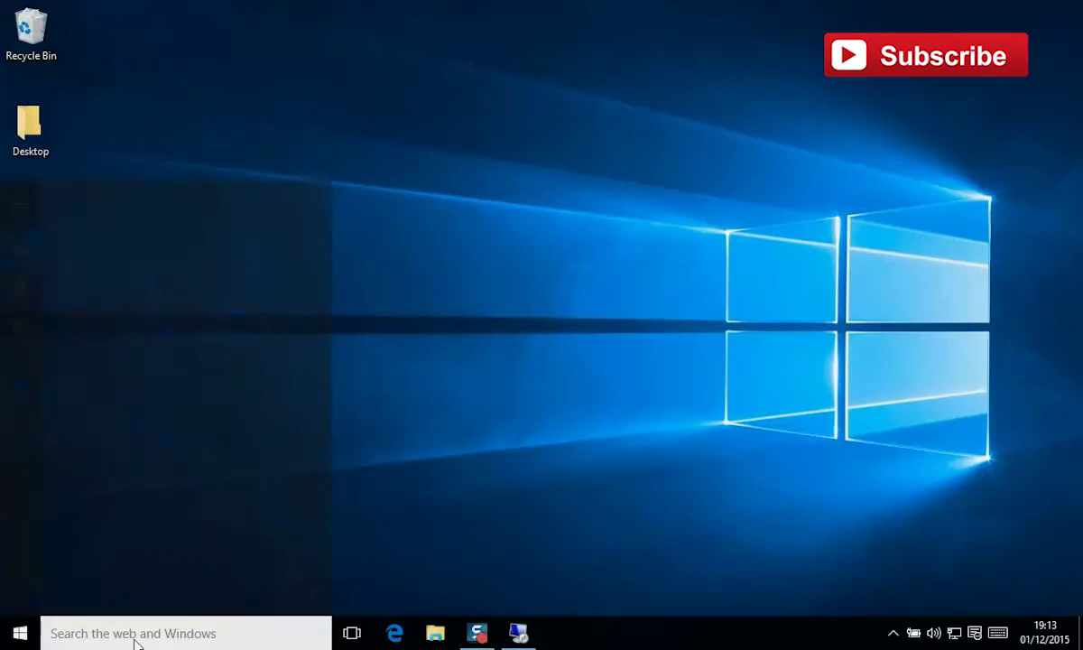
Step: Reopen Task Manager, check the CPU performance graph, and return to the list of running processes
left_click(131, 633)
left_click(562, 261)
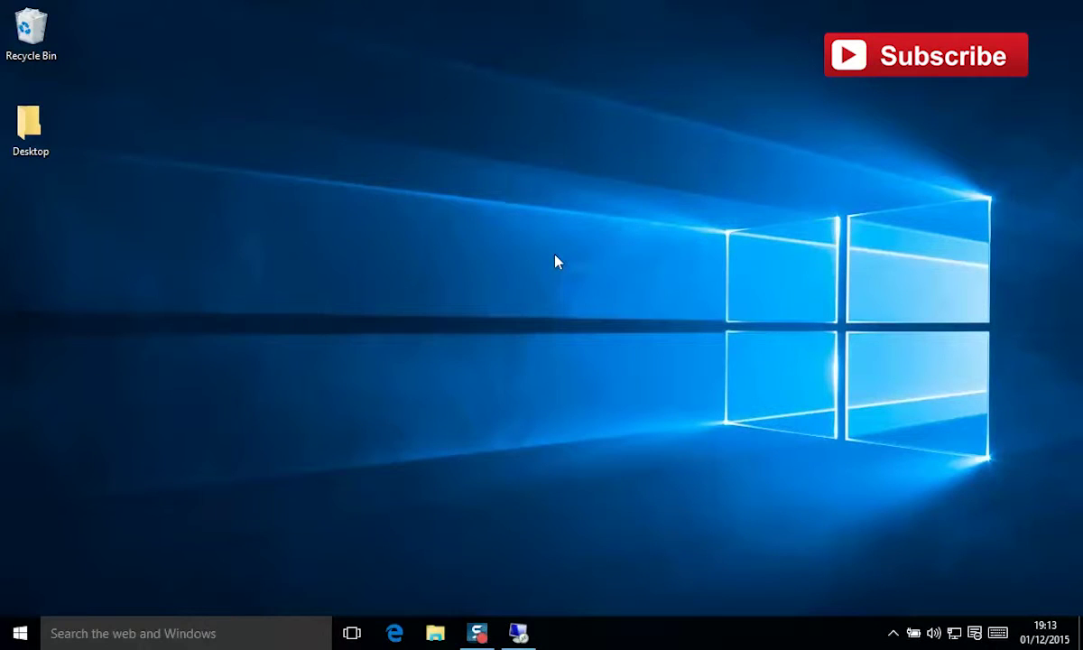
key("ctrl+shift+Escape")
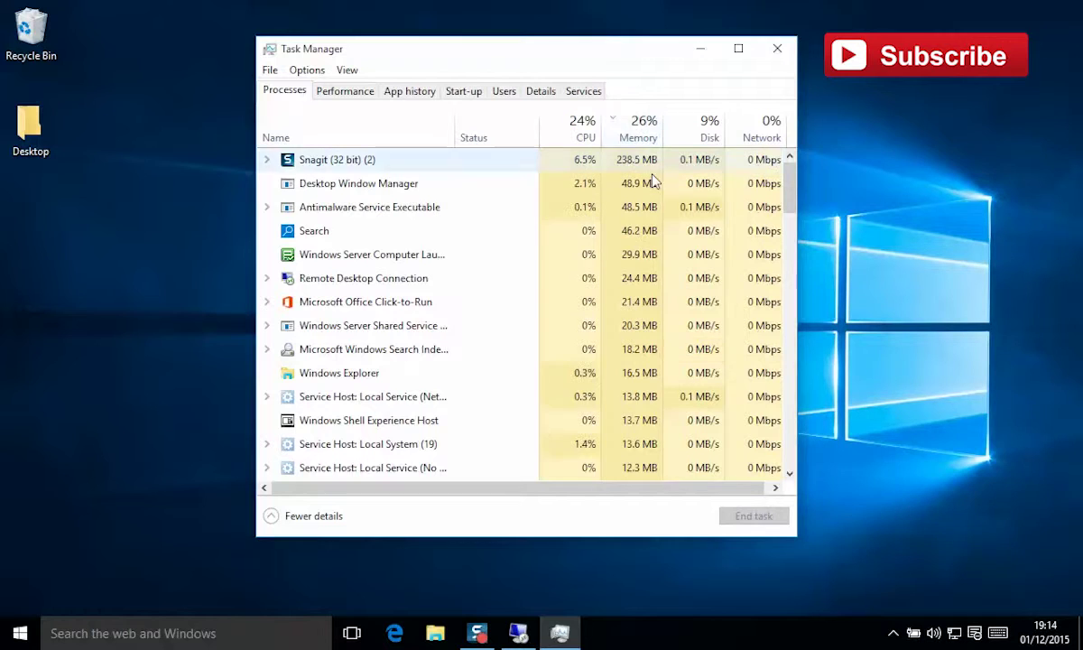
left_click(347, 94)
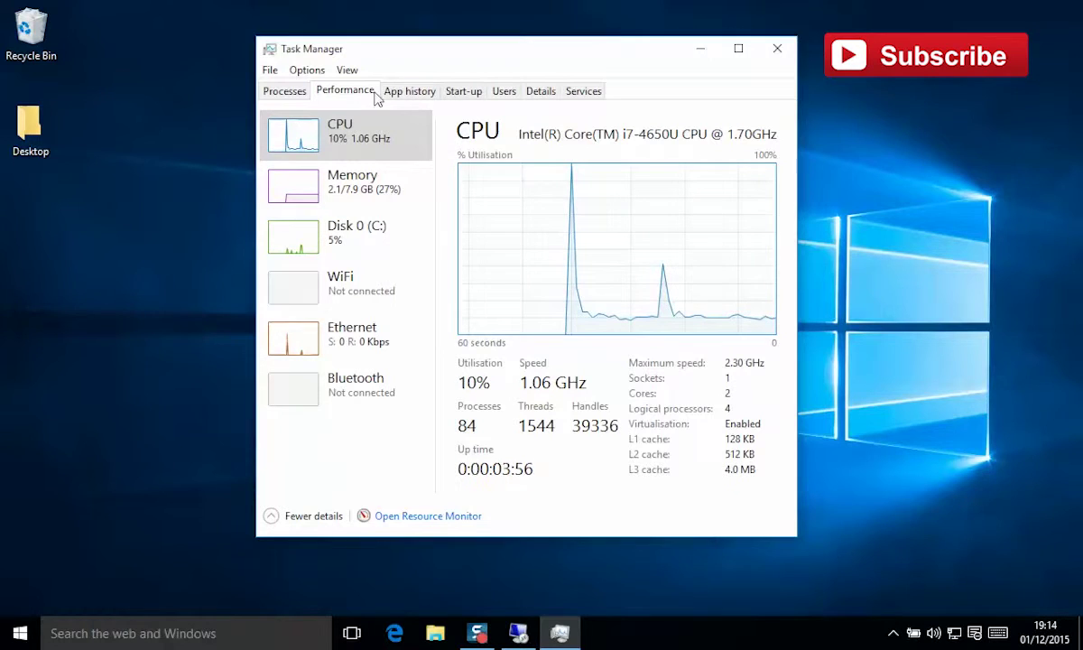
left_click(288, 94)
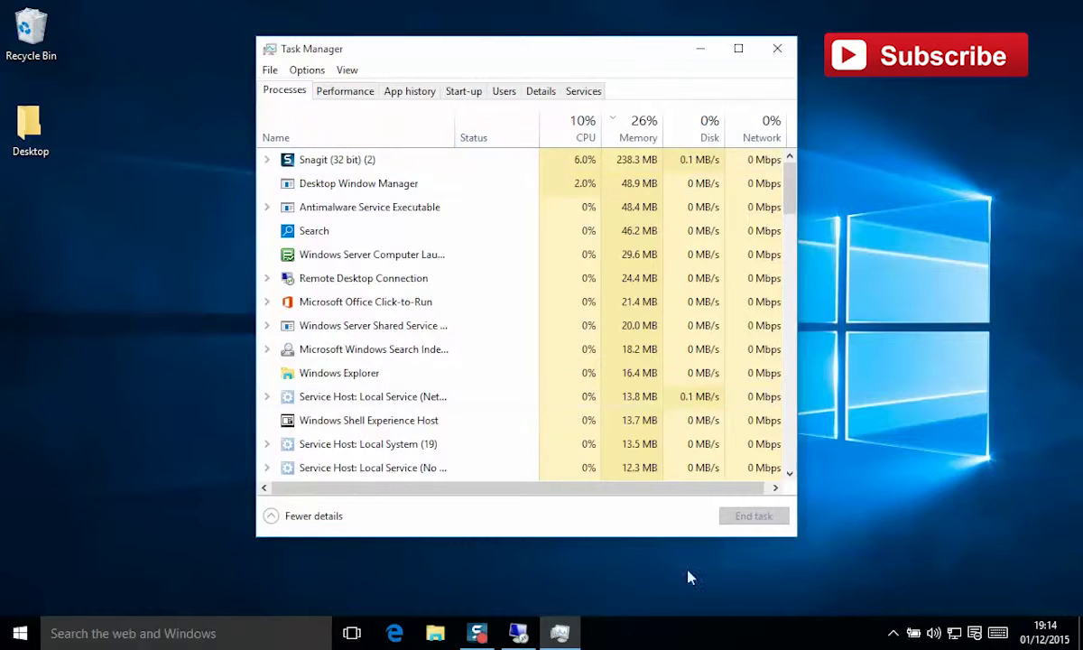
Step: Switch to the Windows 7 remote desktop, open its Task Manager, and review the performance graphs and running processes
left_click(522, 635)
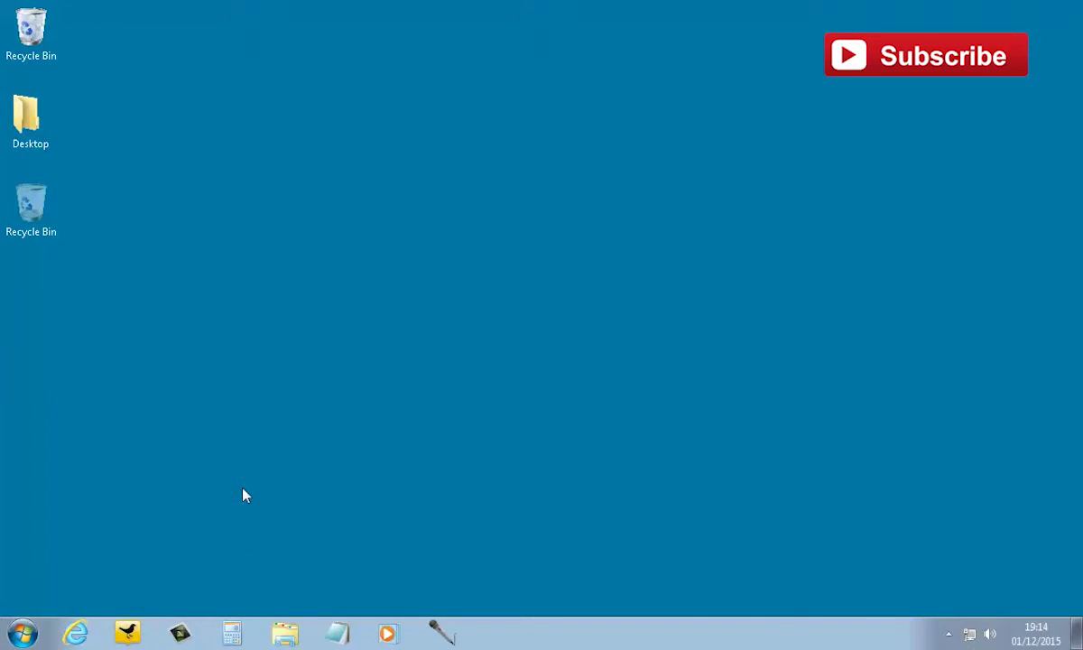
key("ctrl+shift+Escape")
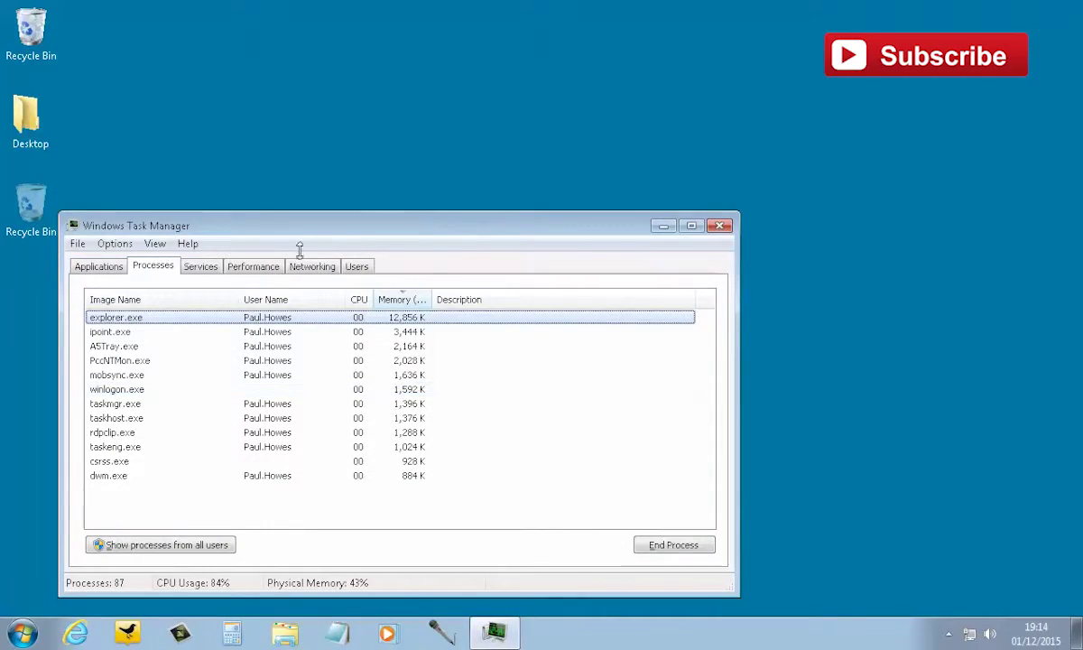
left_click_drag(368, 216, 560, 182)
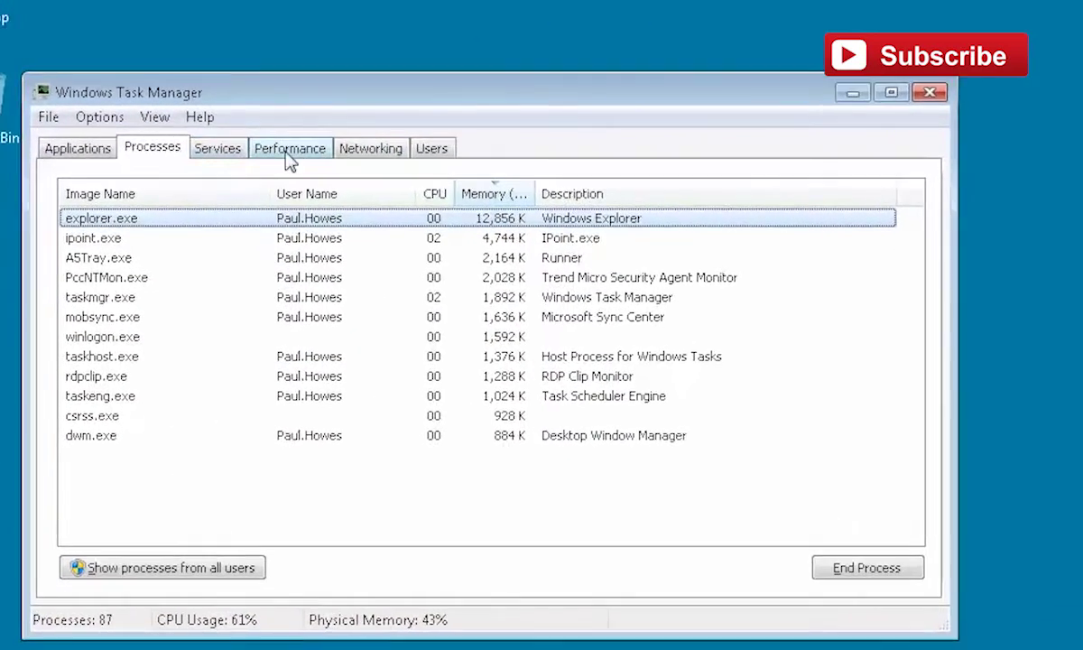
left_click(268, 202)
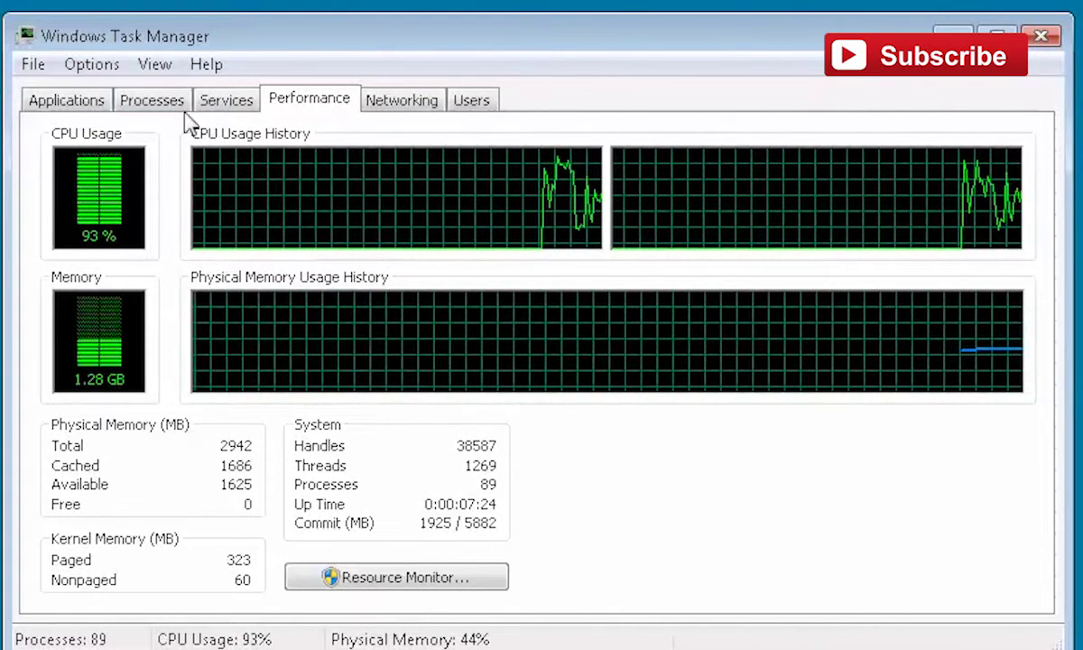
left_click(170, 102)
left_click(201, 187)
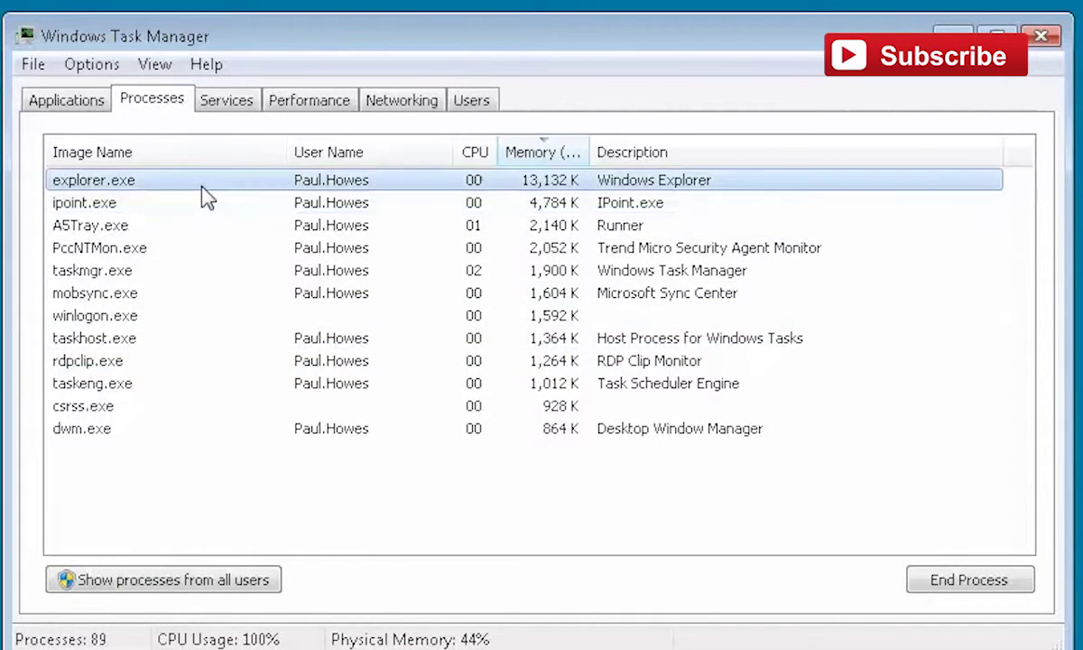